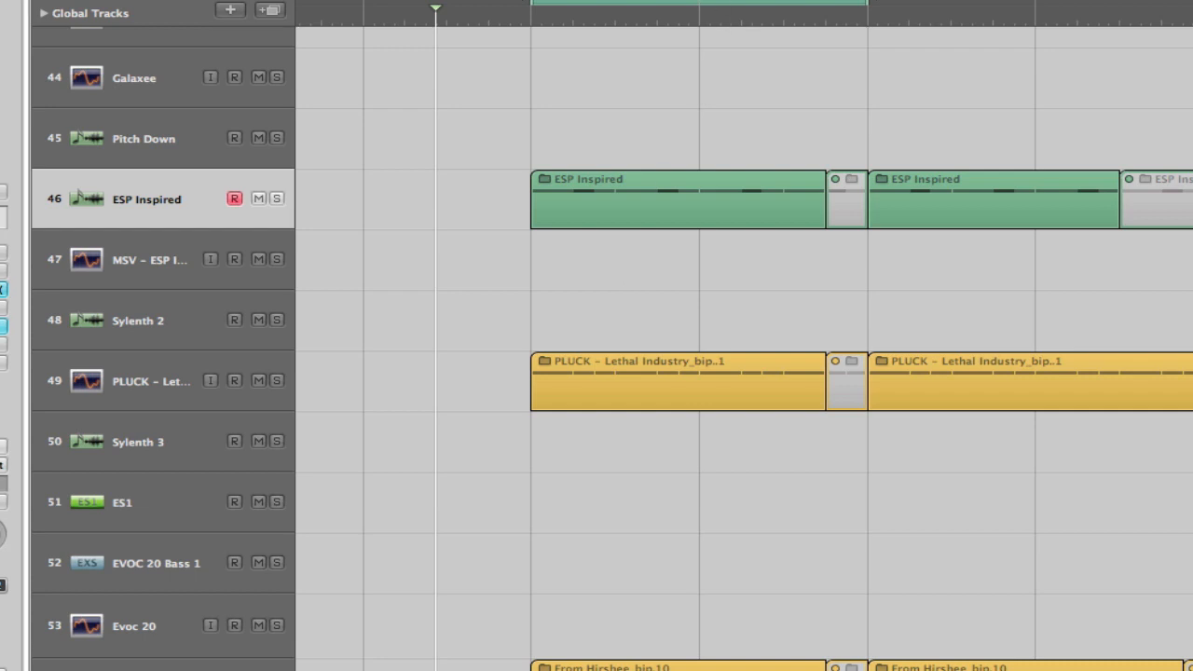
Solo track 46, ESP Inspired, and play it back from just before its first region
{"action": "left_click", "coordinate": [392, 26]}
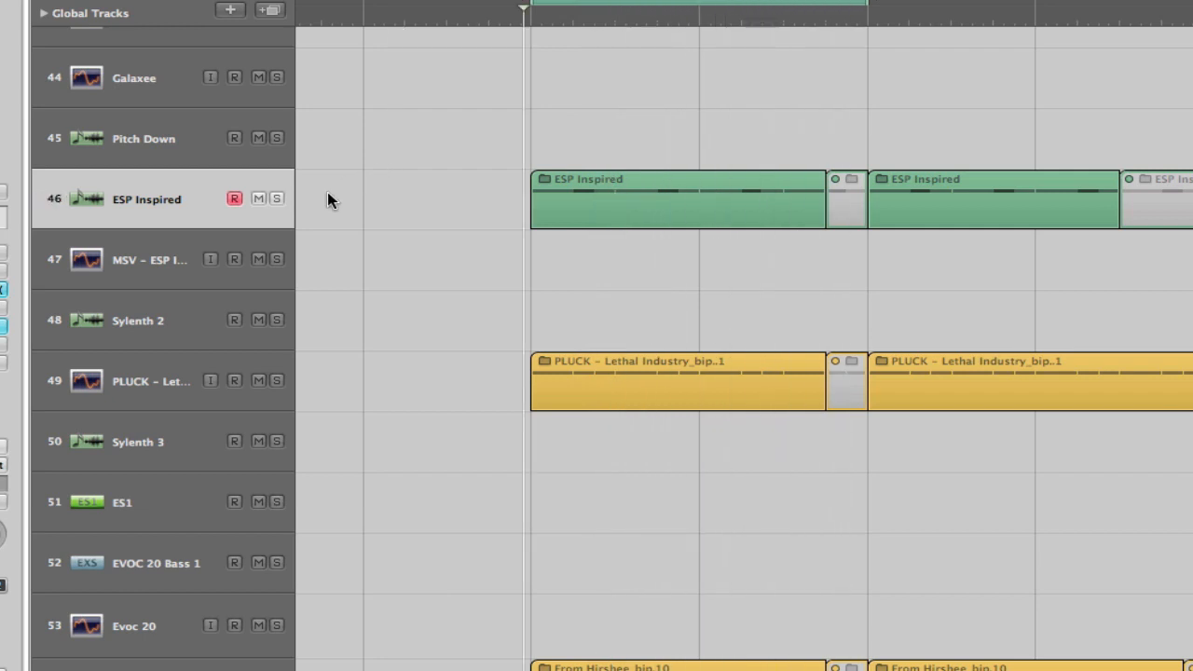
{"action": "left_click", "coordinate": [277, 199]}
{"action": "key", "text": "space"}
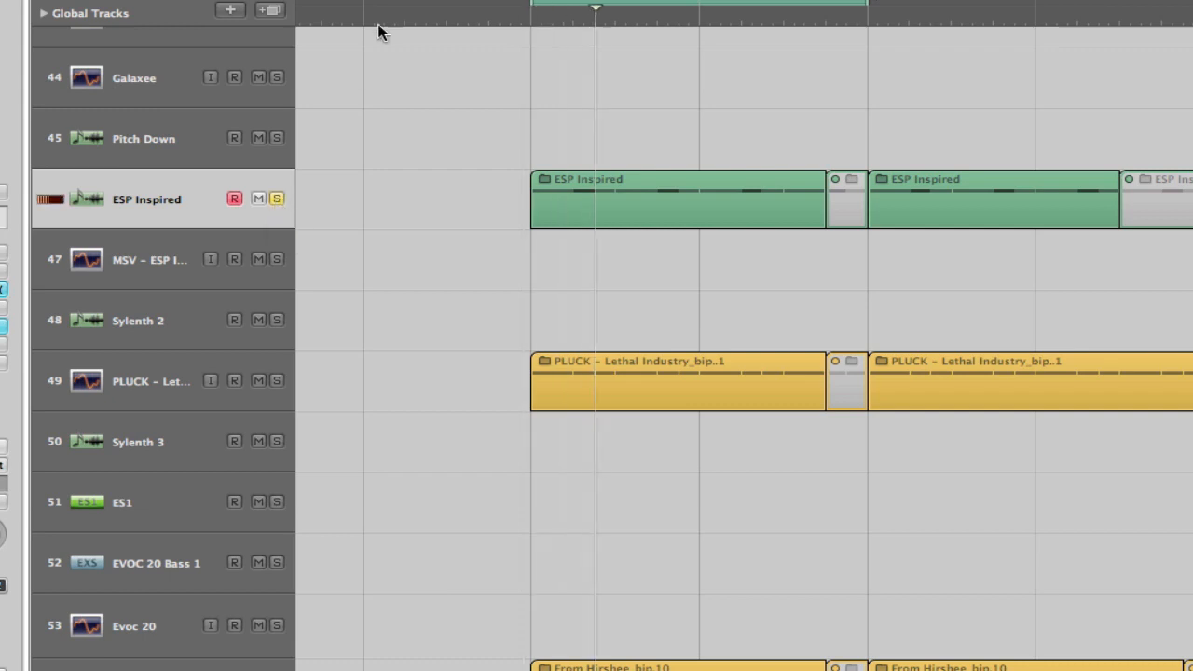
{"action": "left_click", "coordinate": [440, 16]}
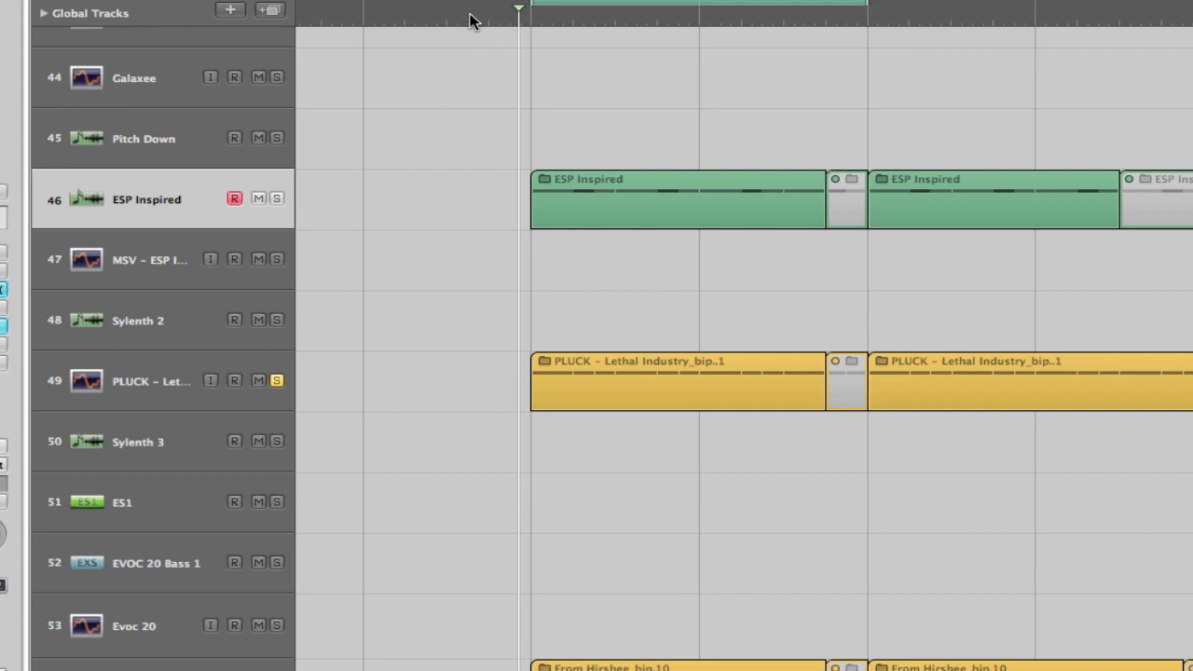
Solo the ESP Inspired track again and open its Massive synth, positioning the plug-in window so the oscillators show
{"action": "left_click", "coordinate": [280, 200]}
{"action": "left_click", "coordinate": [144, 198]}
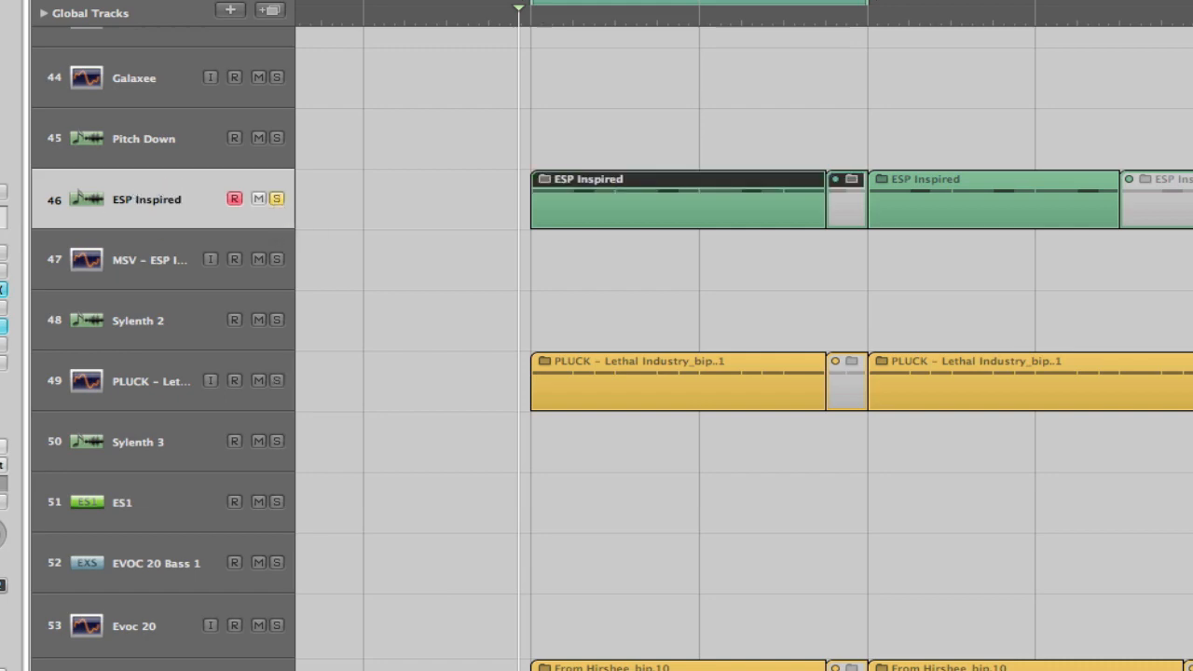
{"action": "double_click", "coordinate": [3, 326]}
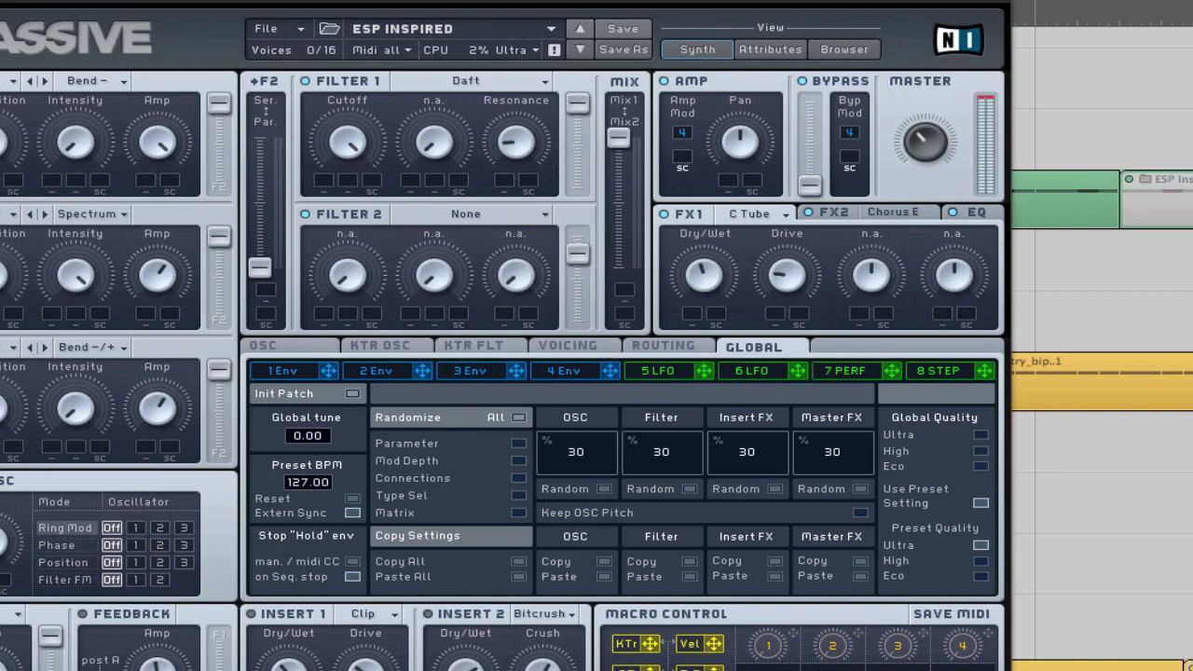
{"action": "left_click_drag", "start_coordinate": [466, 8], "coordinate": [508, 0]}
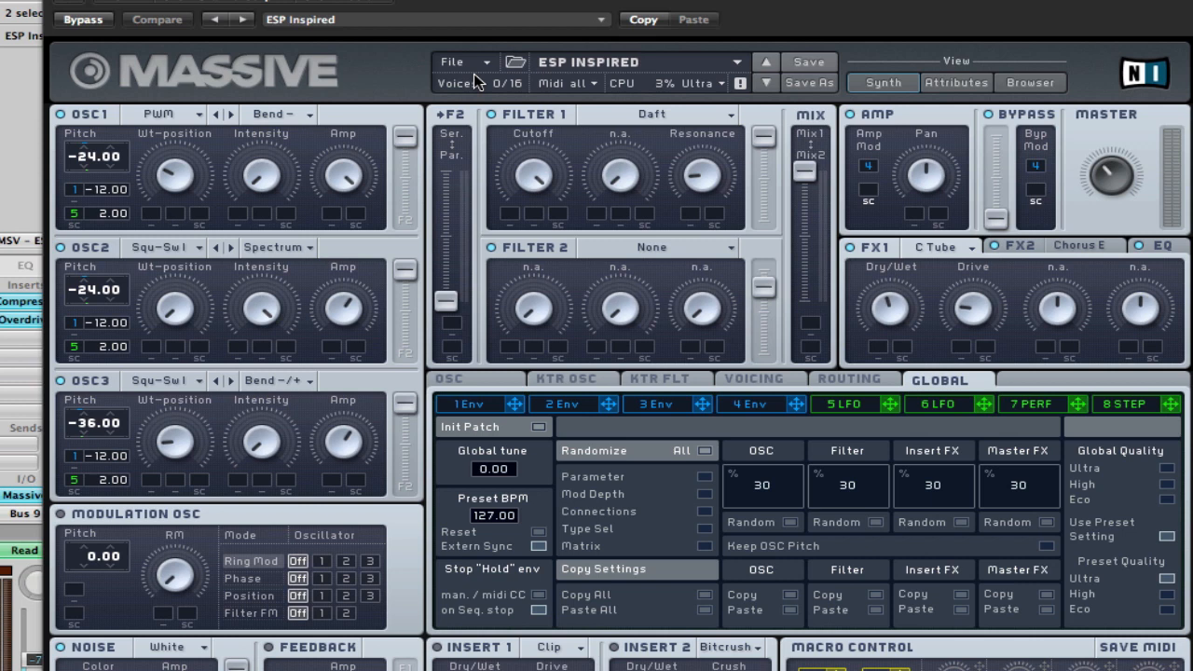
Examine Massive's Voicing settings for the patch and return to the oscillator settings page
{"action": "left_click", "coordinate": [772, 381]}
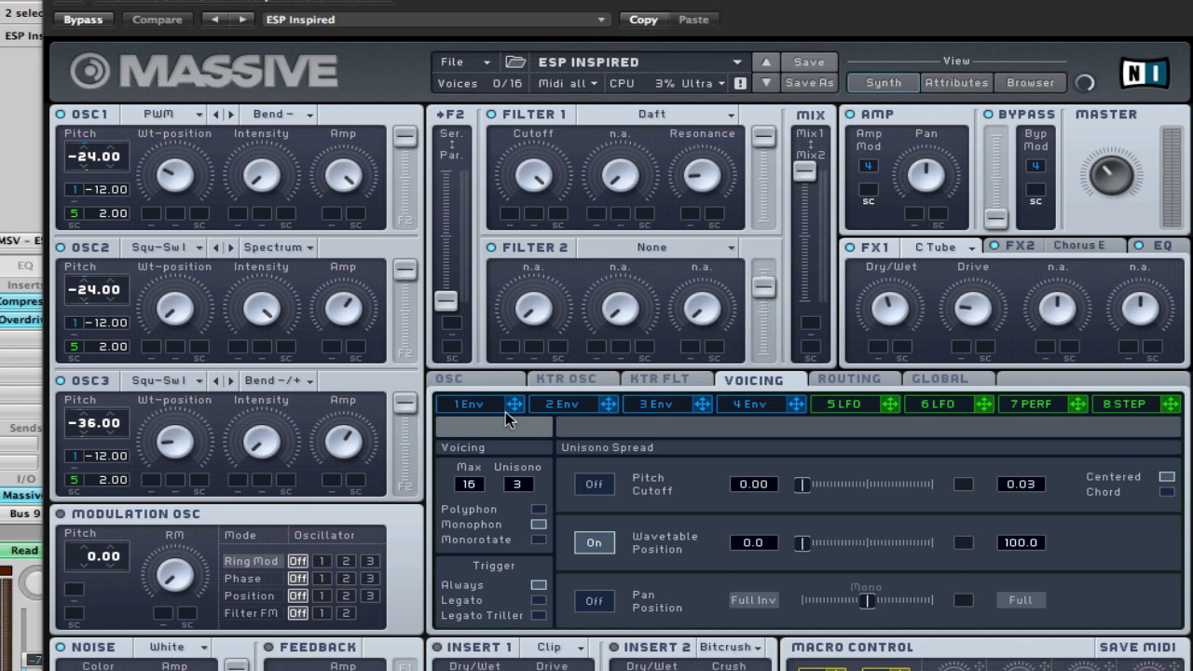
{"action": "left_click", "coordinate": [485, 382]}
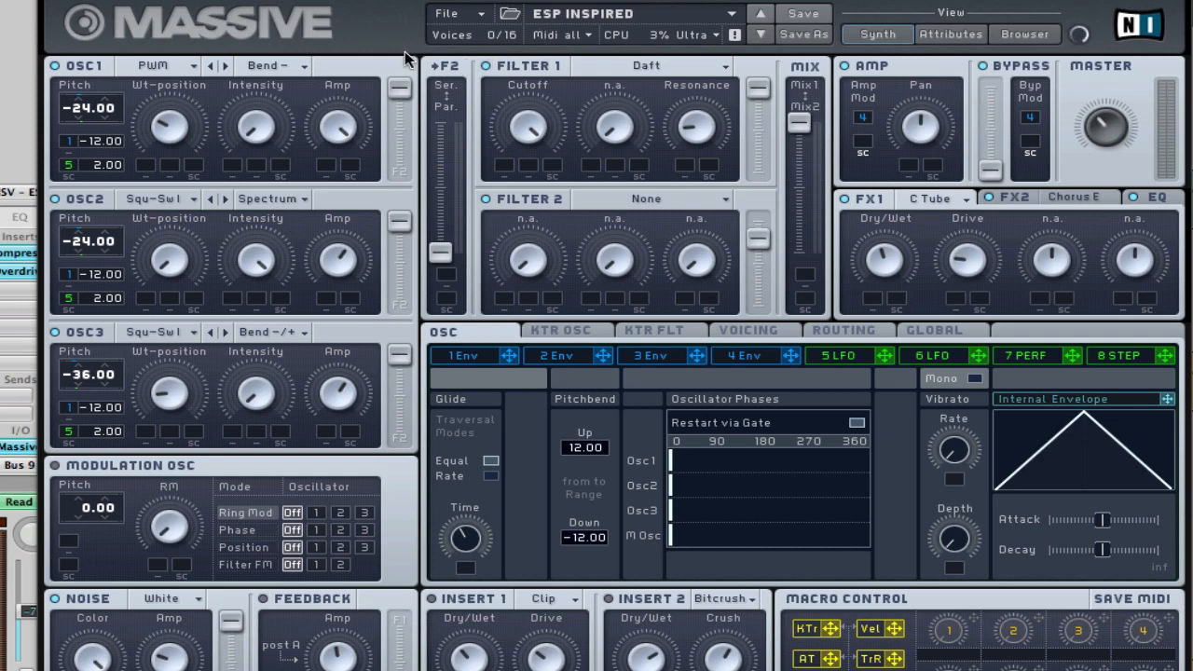
Look through OSC1's wavetable choices without changing the wavetable, and select Bend - as OSC1's wavetable mode
{"action": "left_click", "coordinate": [157, 67]}
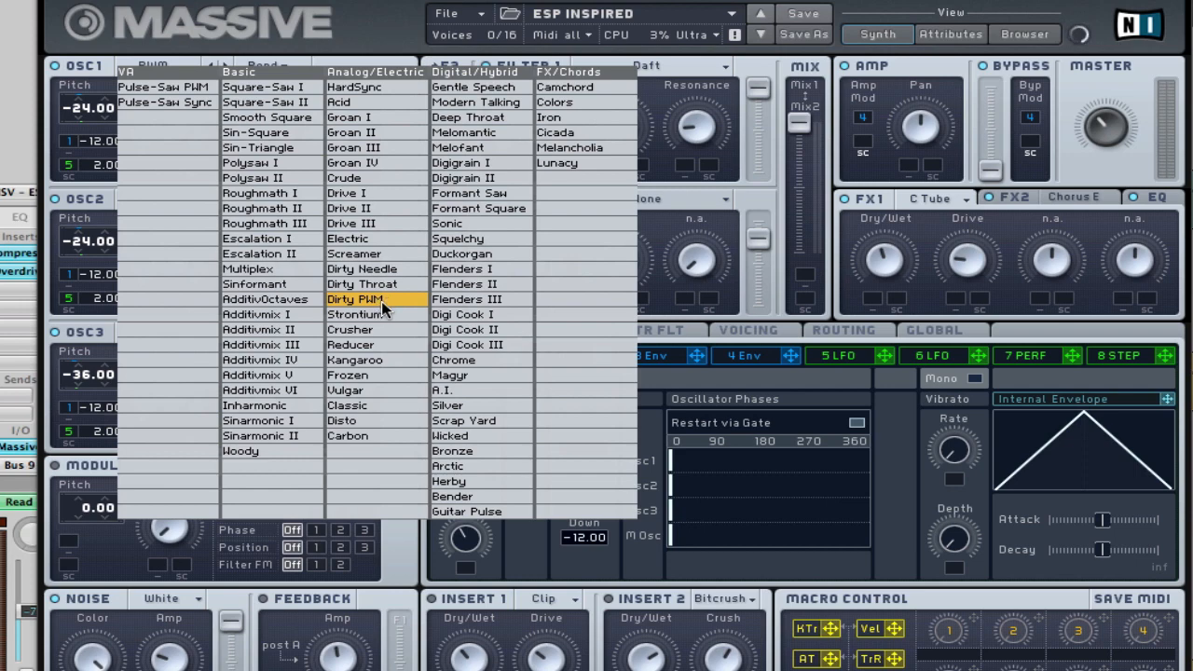
{"action": "left_click", "coordinate": [166, 21]}
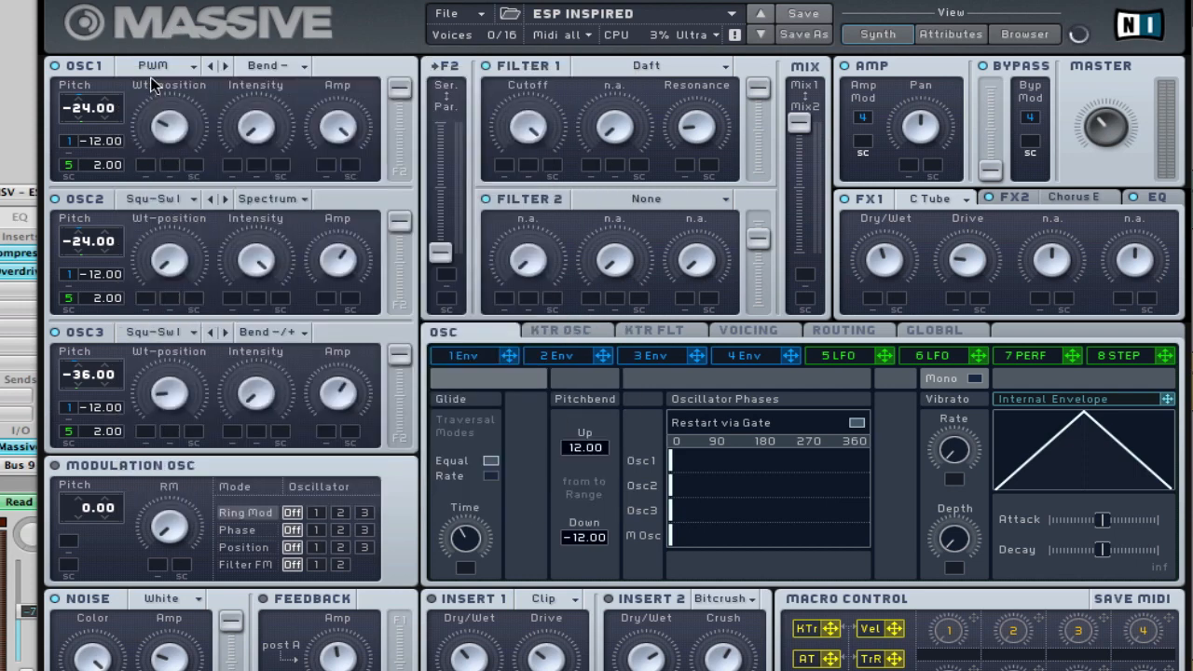
{"action": "left_click", "coordinate": [268, 70]}
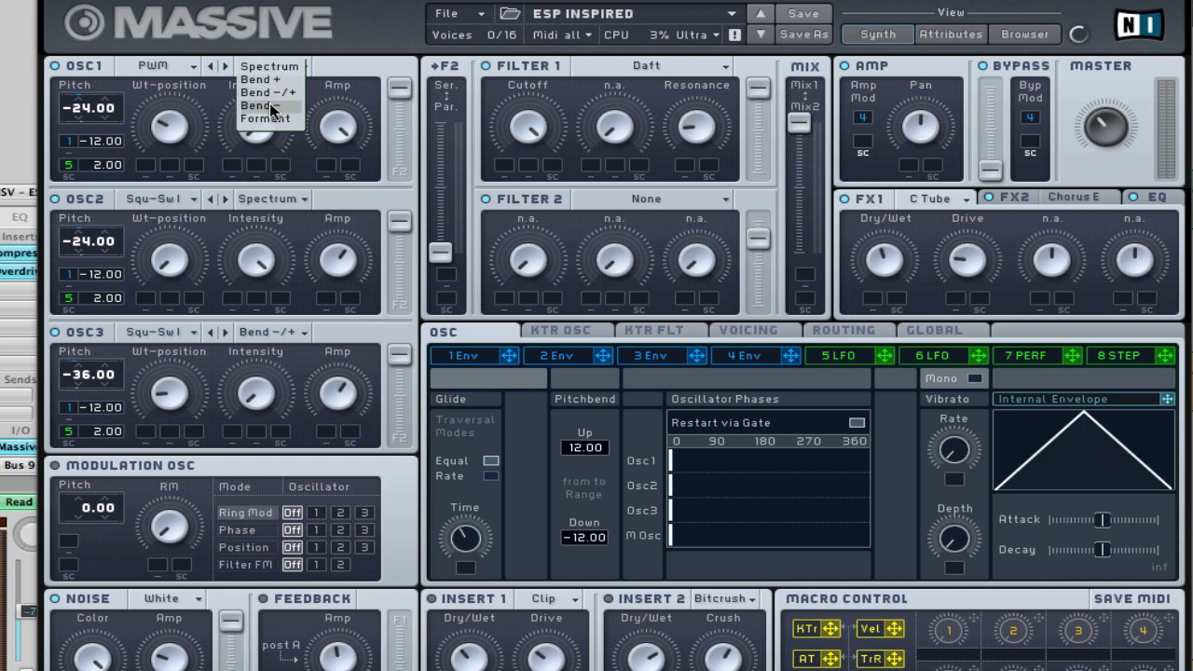
{"action": "left_click", "coordinate": [272, 108]}
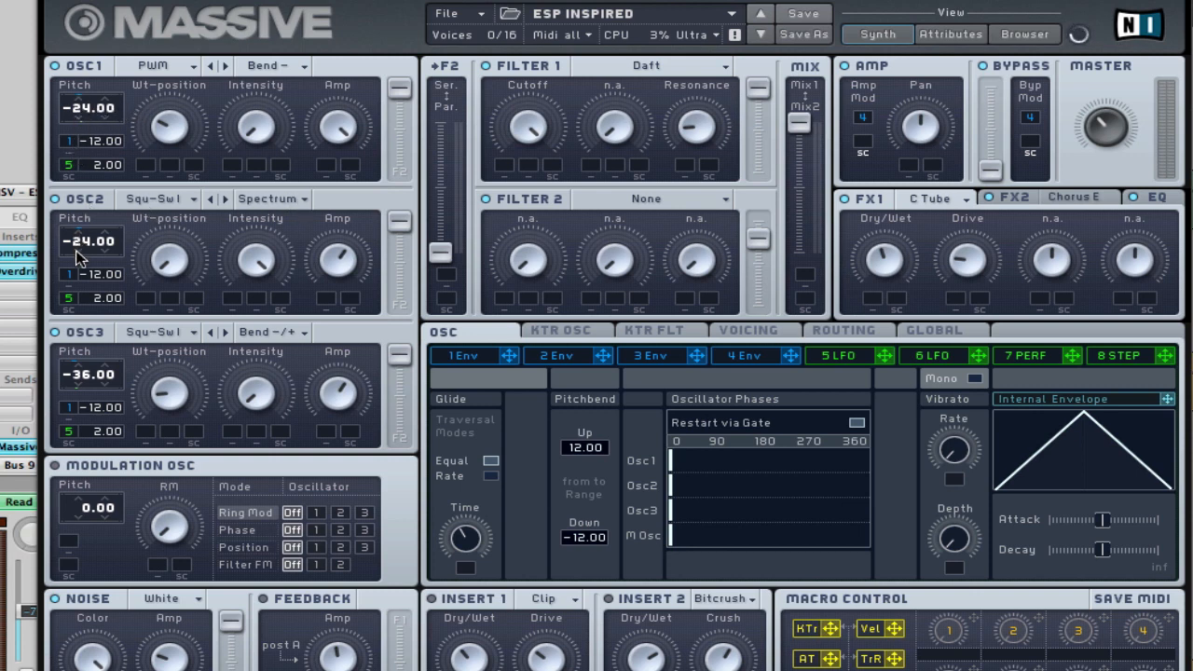
Select Square-Saw I as the wavetable for OSC2 and OSC3, with Bend -/+ as OSC3's mode
{"action": "left_click", "coordinate": [143, 204]}
{"action": "left_click", "coordinate": [276, 230]}
{"action": "left_click", "coordinate": [147, 334]}
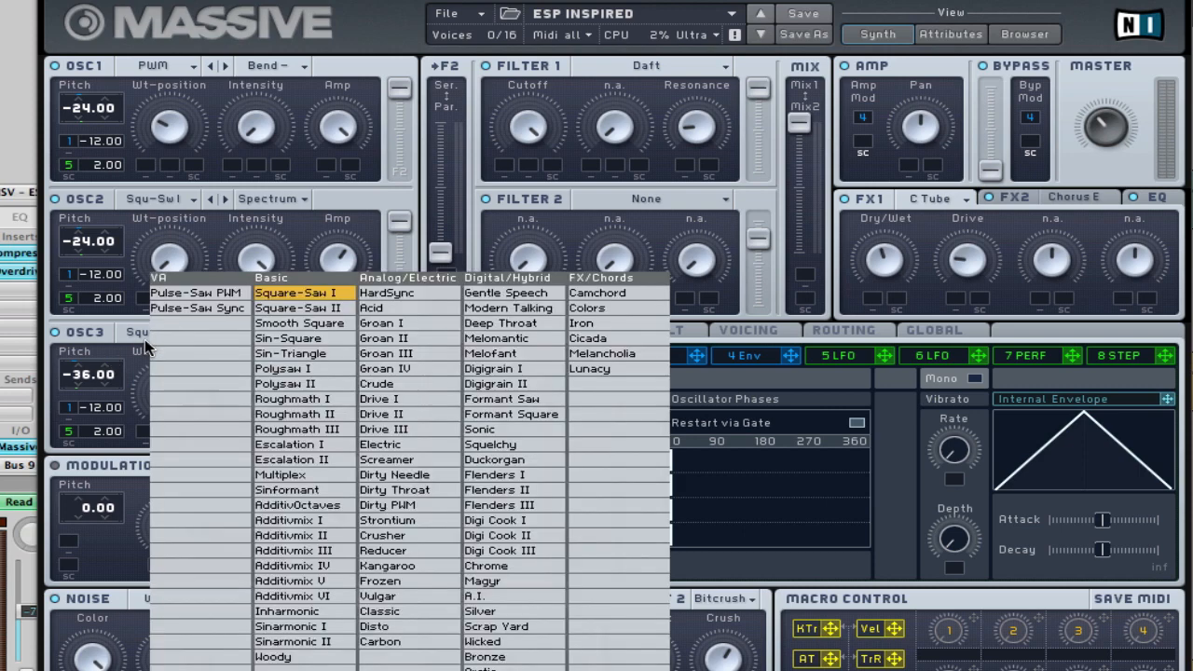
{"action": "left_click", "coordinate": [284, 300]}
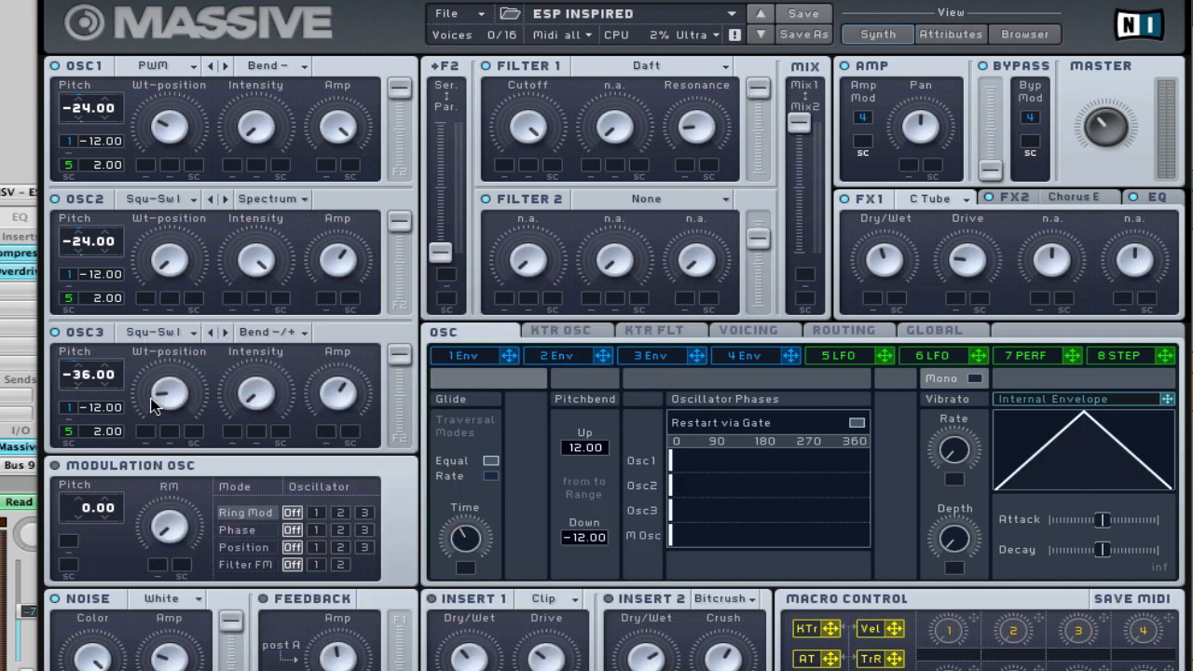
{"action": "left_click", "coordinate": [279, 334]}
{"action": "left_click", "coordinate": [281, 360]}
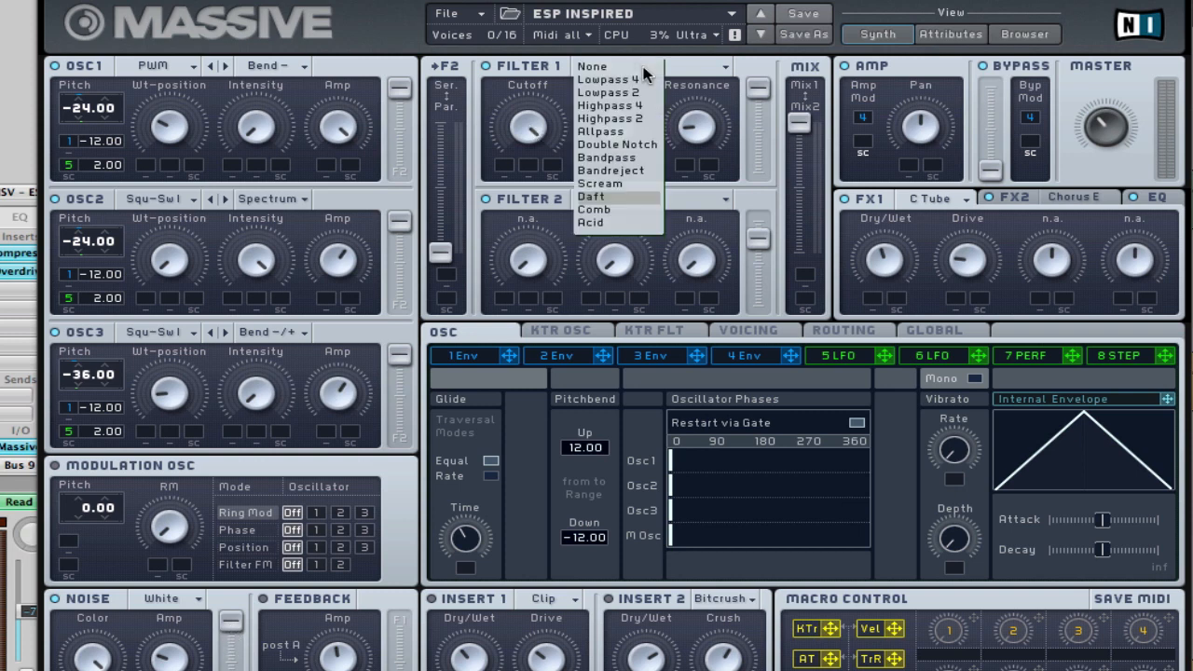
Select Daft as the Filter 1 type and Chorus Ensemble as the FX2 effect
{"action": "left_click", "coordinate": [614, 198]}
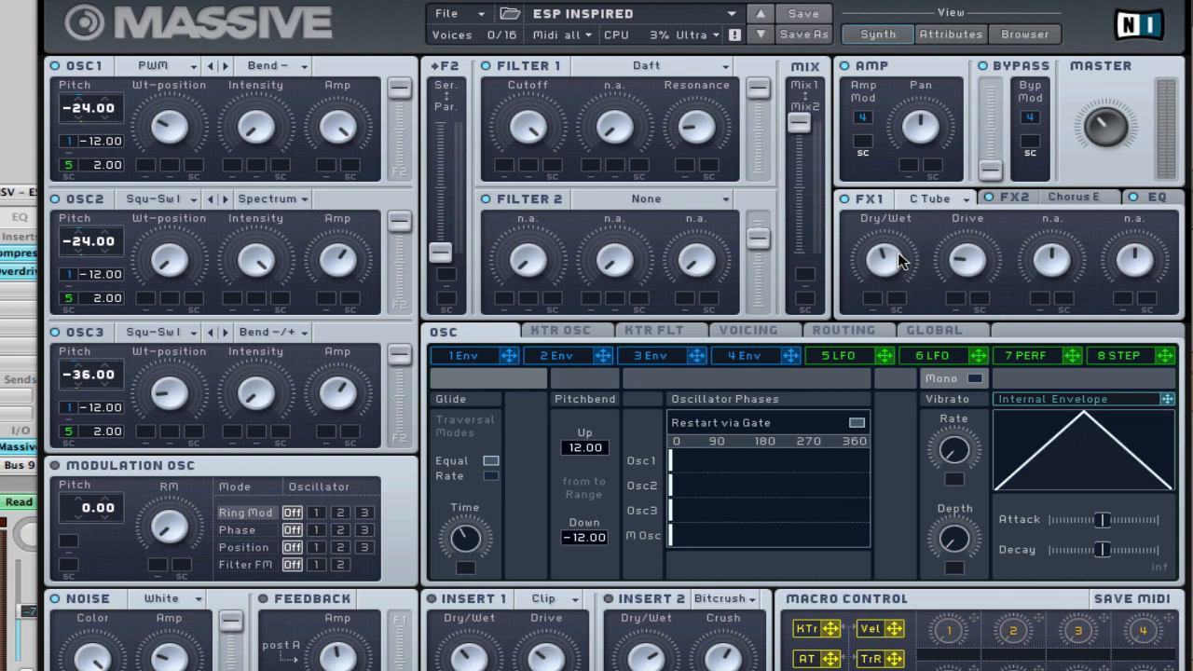
{"action": "left_click", "coordinate": [1085, 196]}
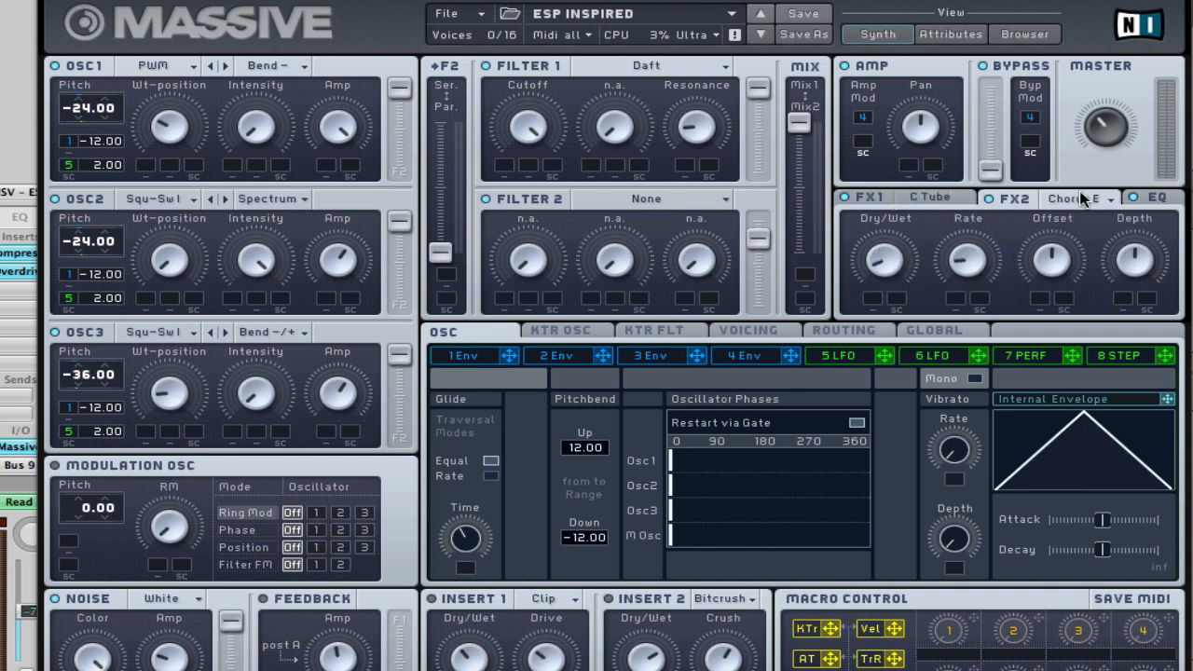
{"action": "left_click", "coordinate": [1082, 199]}
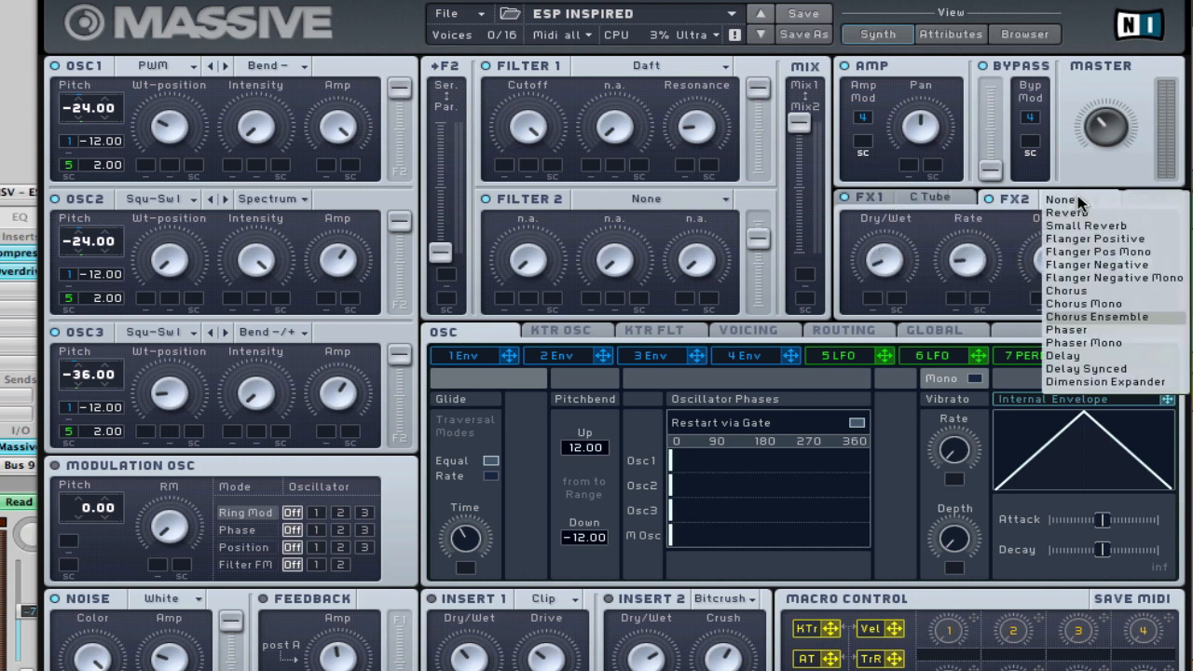
{"action": "left_click", "coordinate": [1119, 318]}
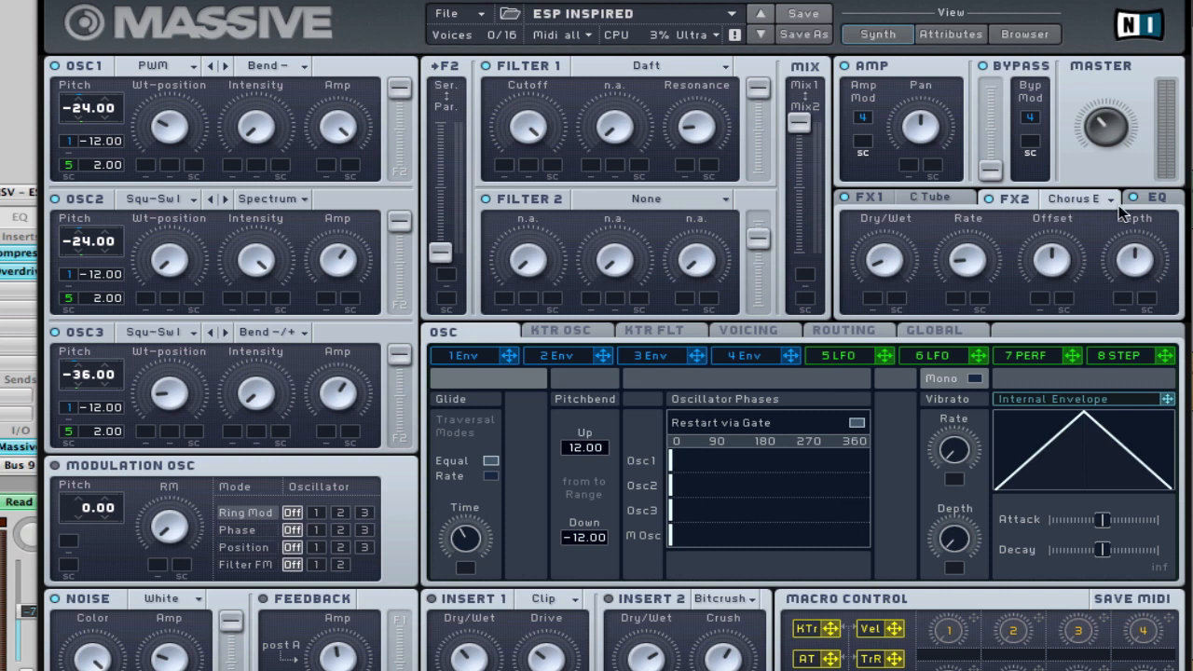
Examine the patch's EQ, envelope 1, LFO 5 and oscillator page settings
{"action": "left_click", "coordinate": [1156, 200]}
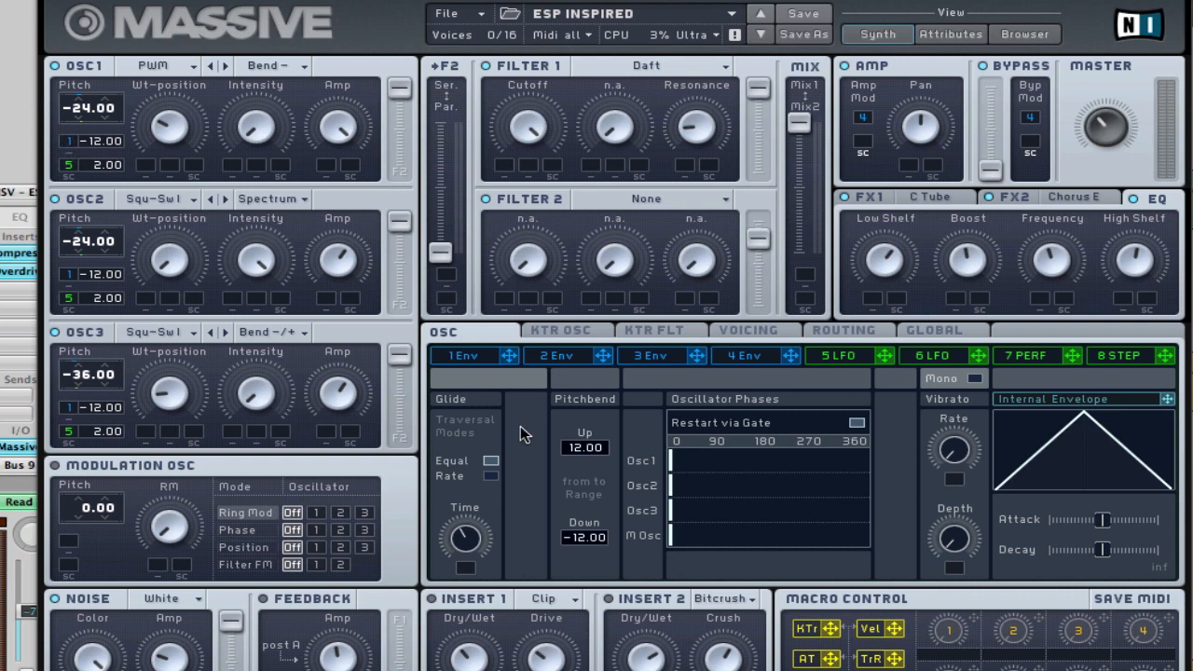
{"action": "left_click", "coordinate": [475, 355]}
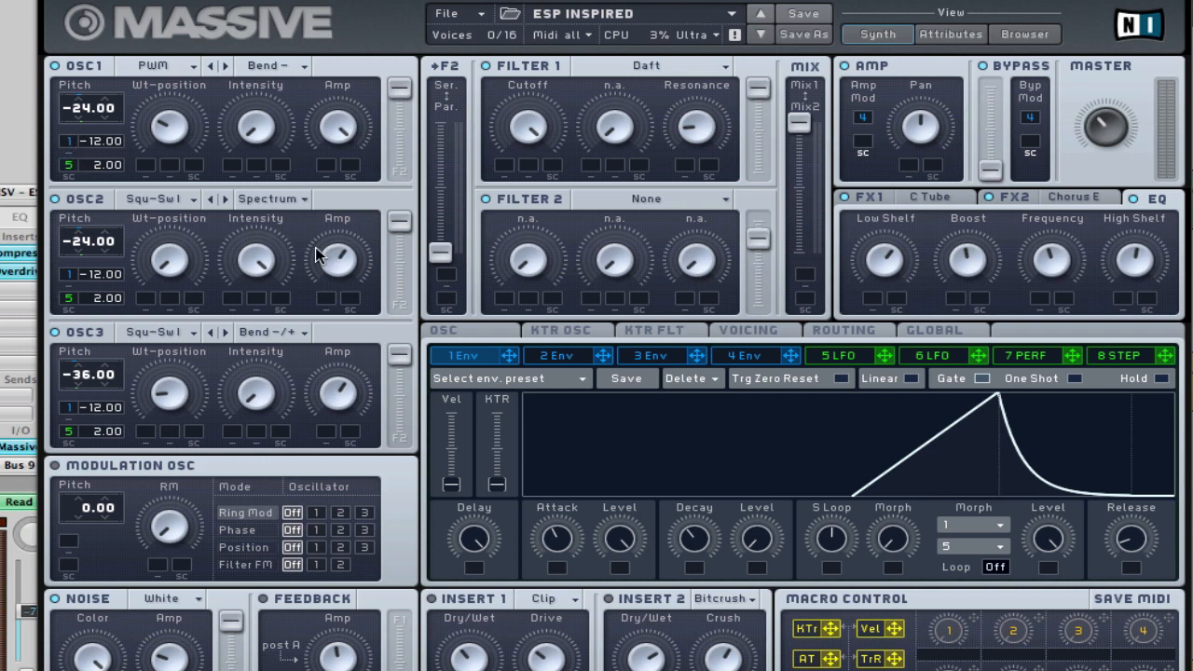
{"action": "left_click", "coordinate": [854, 356]}
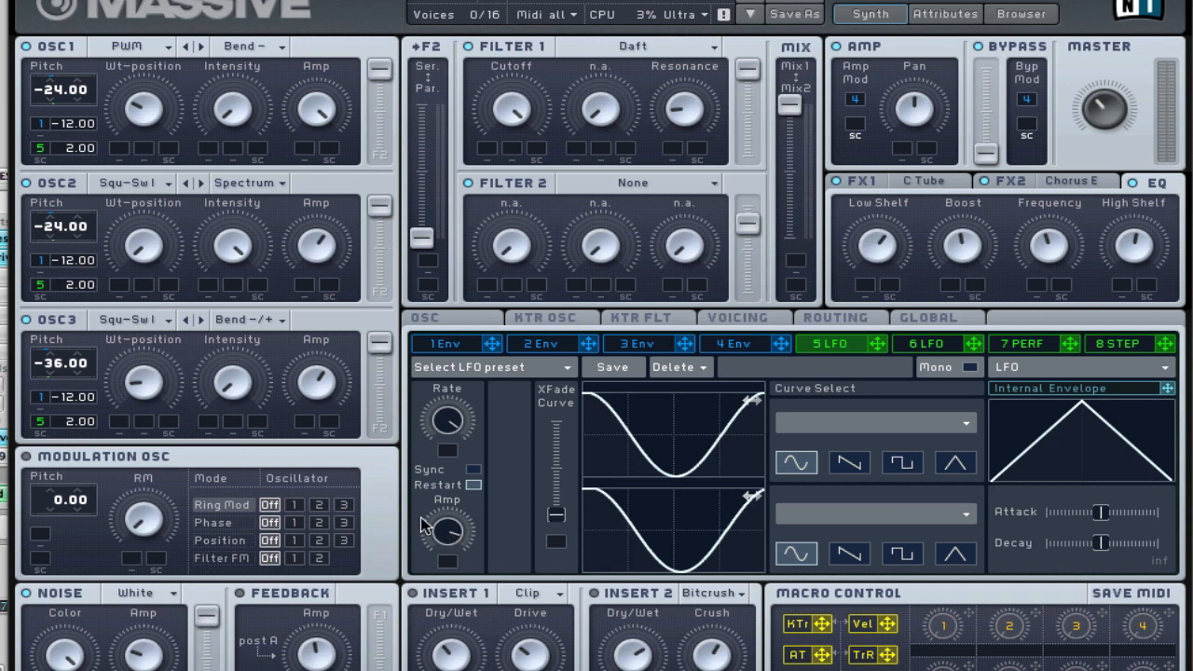
{"action": "left_click", "coordinate": [468, 321]}
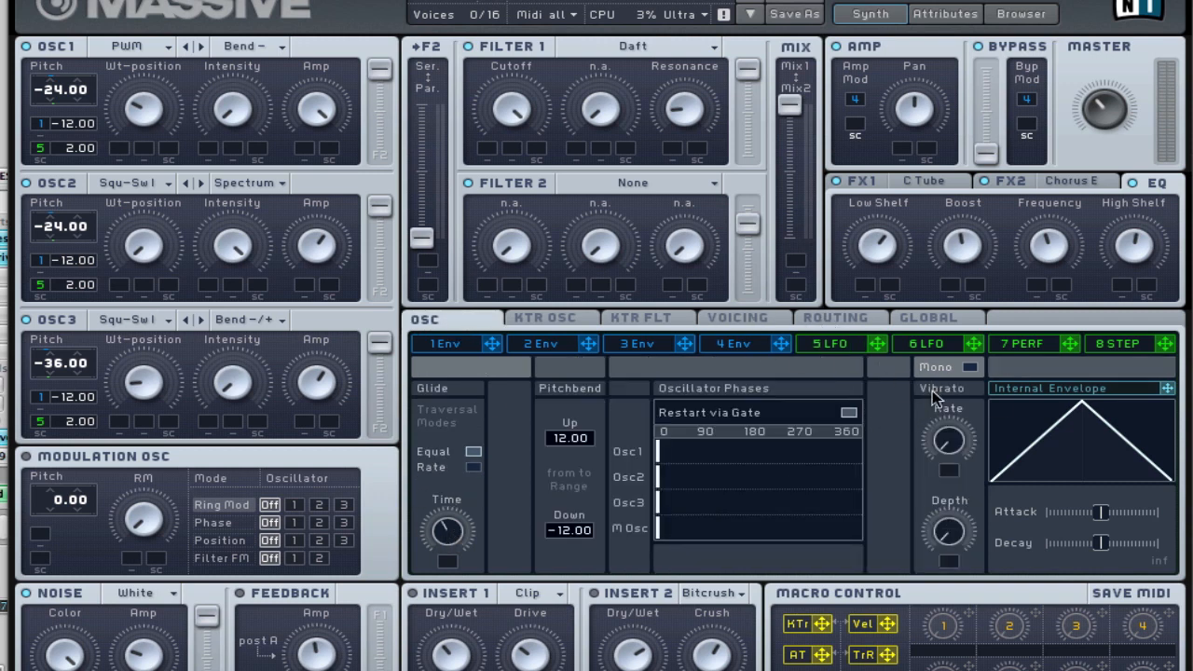
{"action": "left_click", "coordinate": [827, 342]}
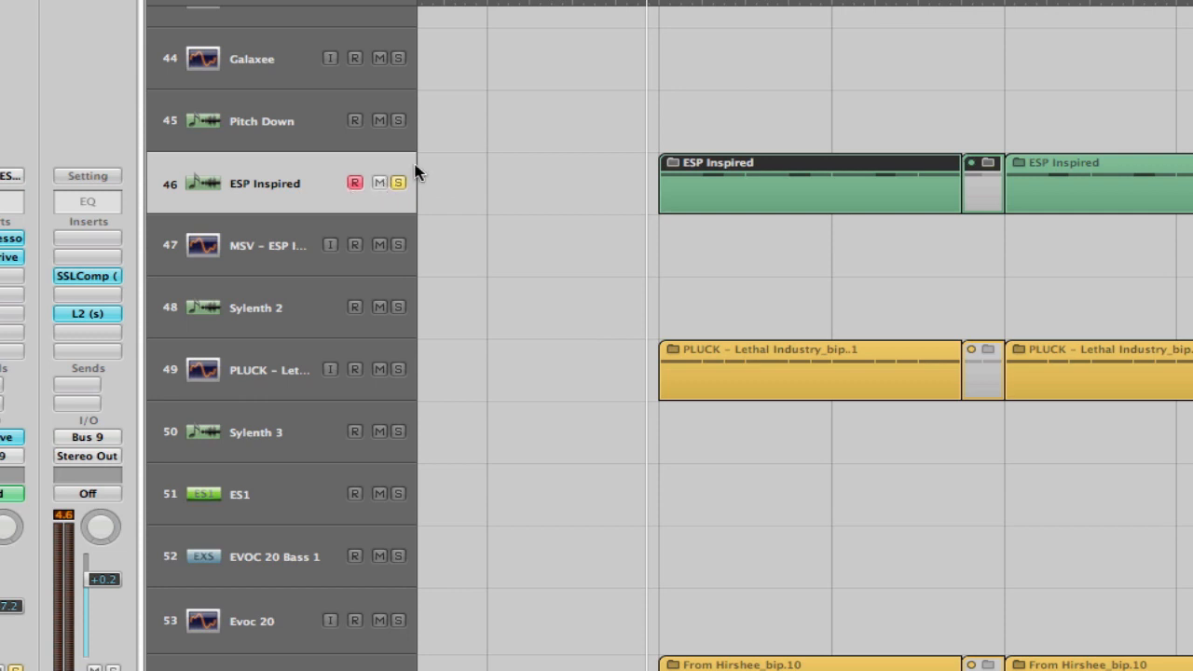
Compare the ESP Inspired and PLUCK - Lethal Industry tracks by playing back the first region of each one soloed
{"action": "key", "text": "space"}
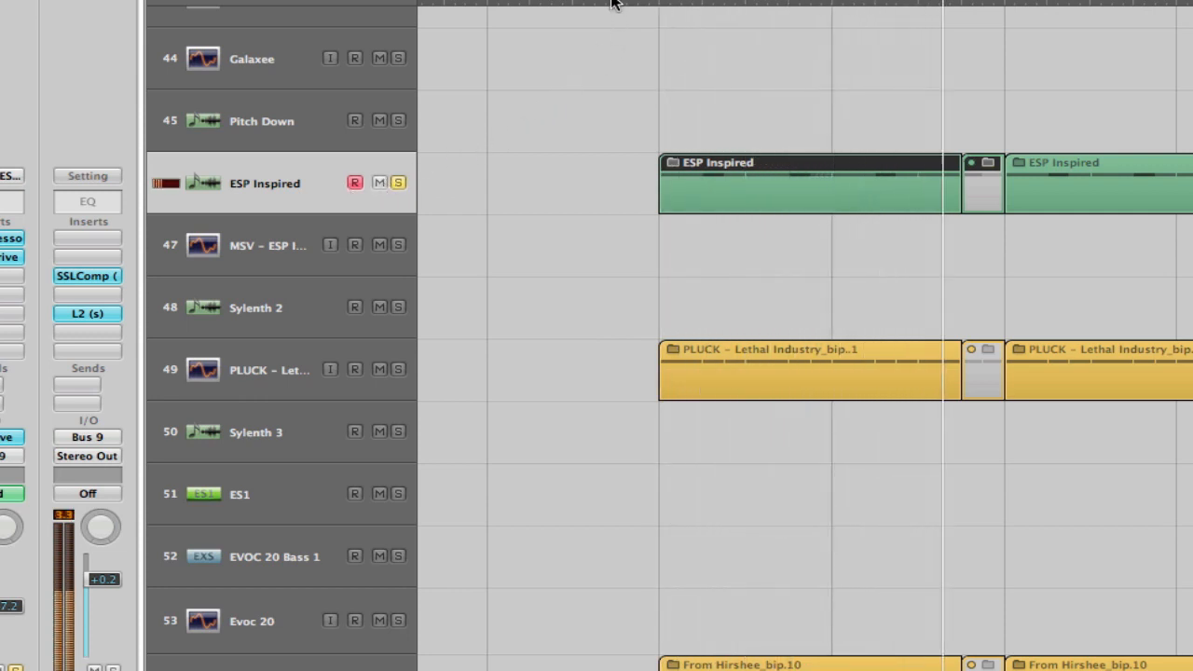
{"action": "key", "text": "space"}
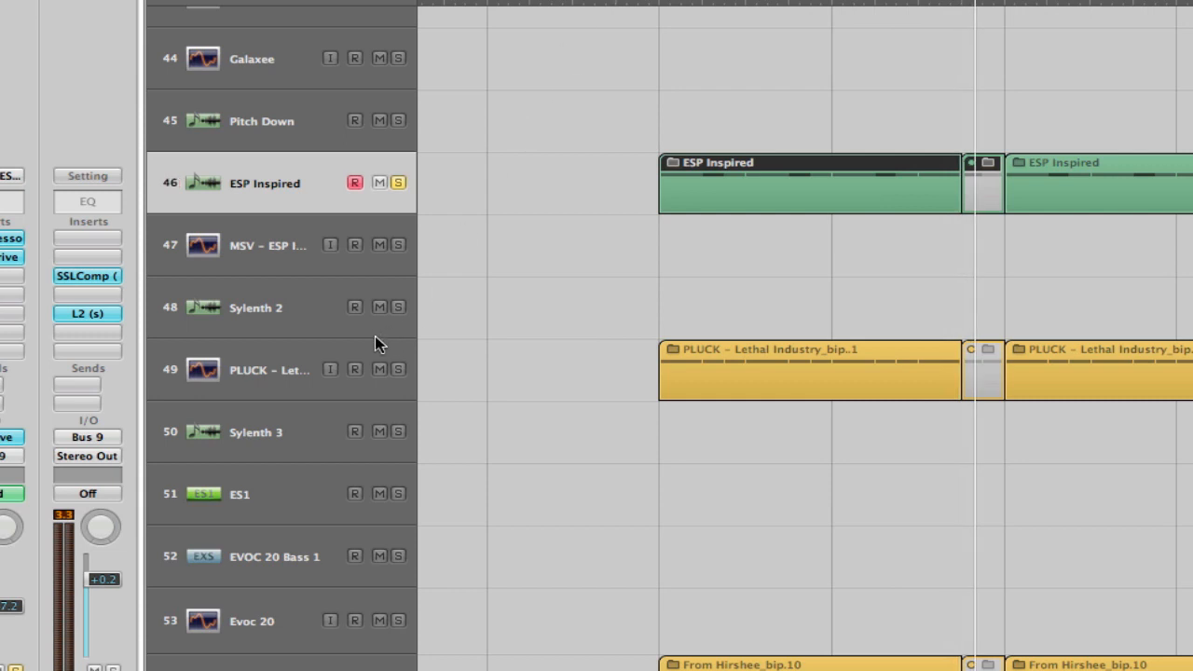
{"action": "left_click", "coordinate": [399, 370]}
{"action": "key", "text": "space"}
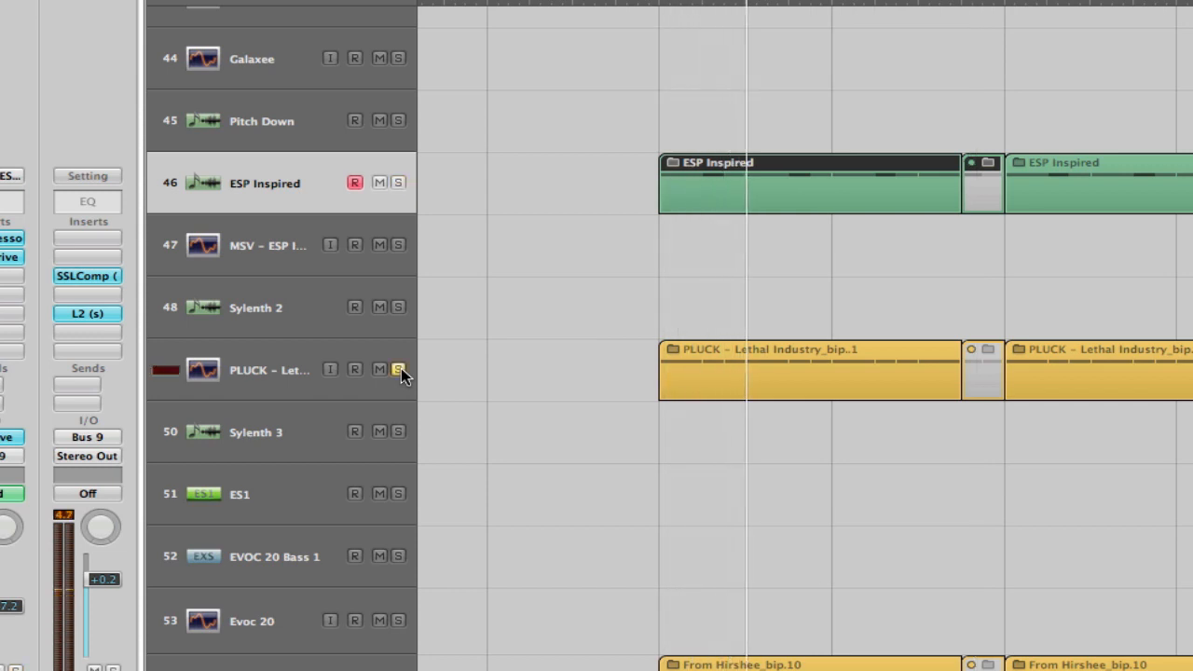
{"action": "left_click", "coordinate": [599, 5]}
{"action": "key", "text": "space"}
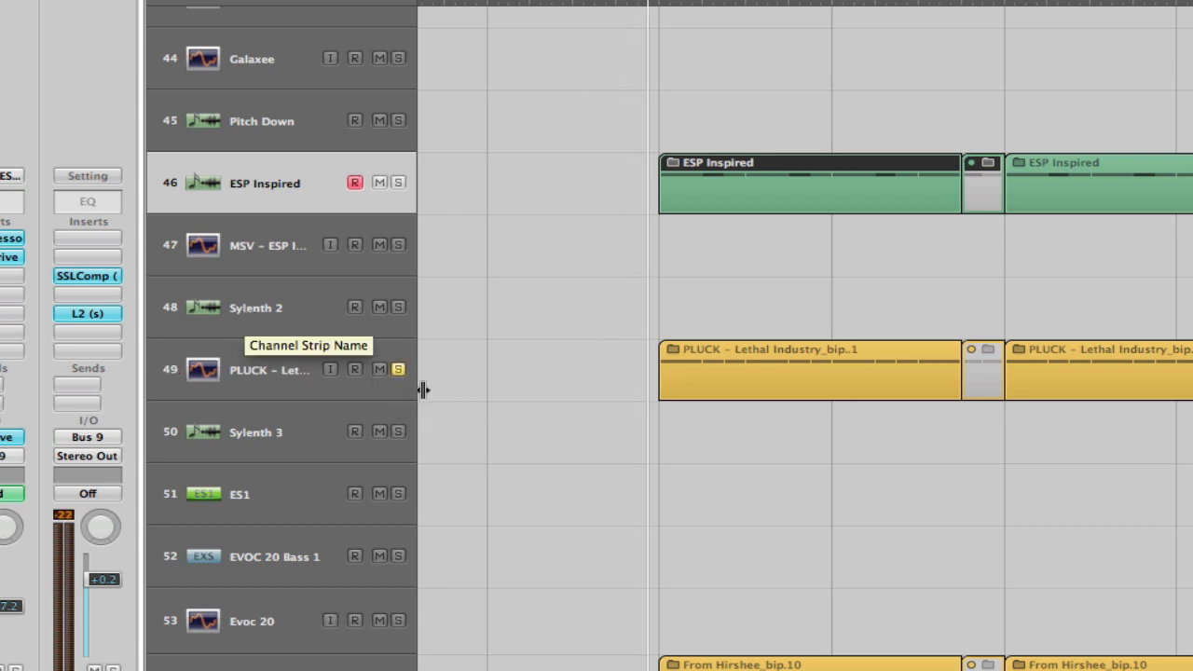
Select track 48, Sylenth 2, and make it the only soloed track
{"action": "left_click", "coordinate": [373, 321]}
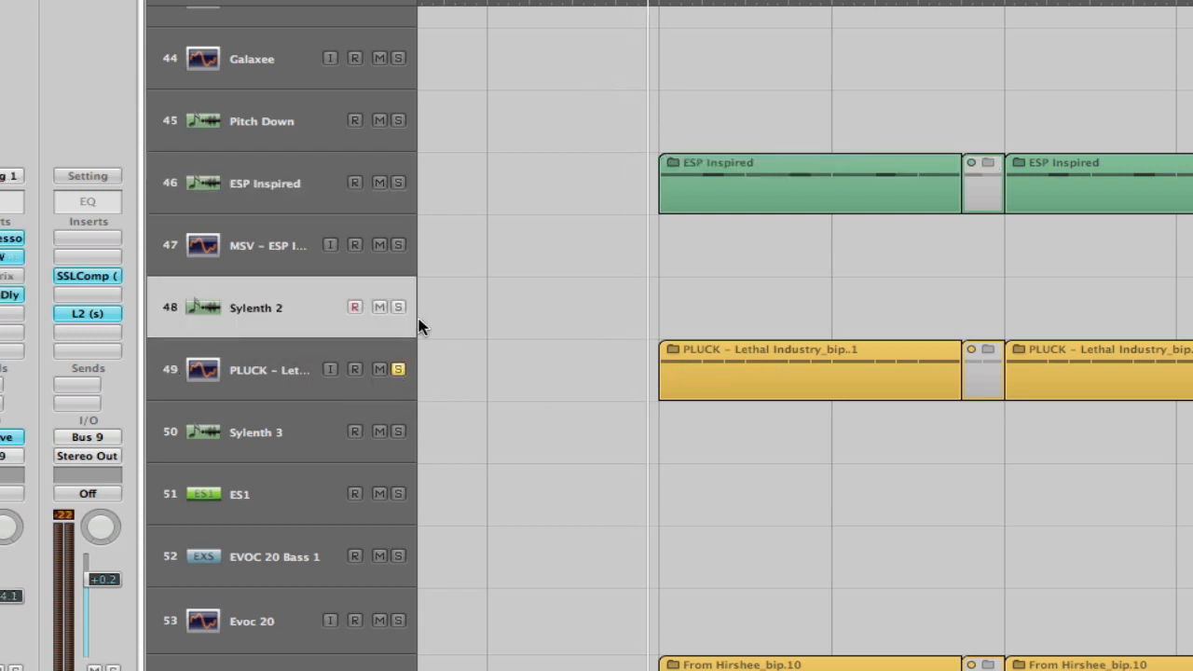
{"action": "left_click", "coordinate": [398, 307], "text": "alt"}
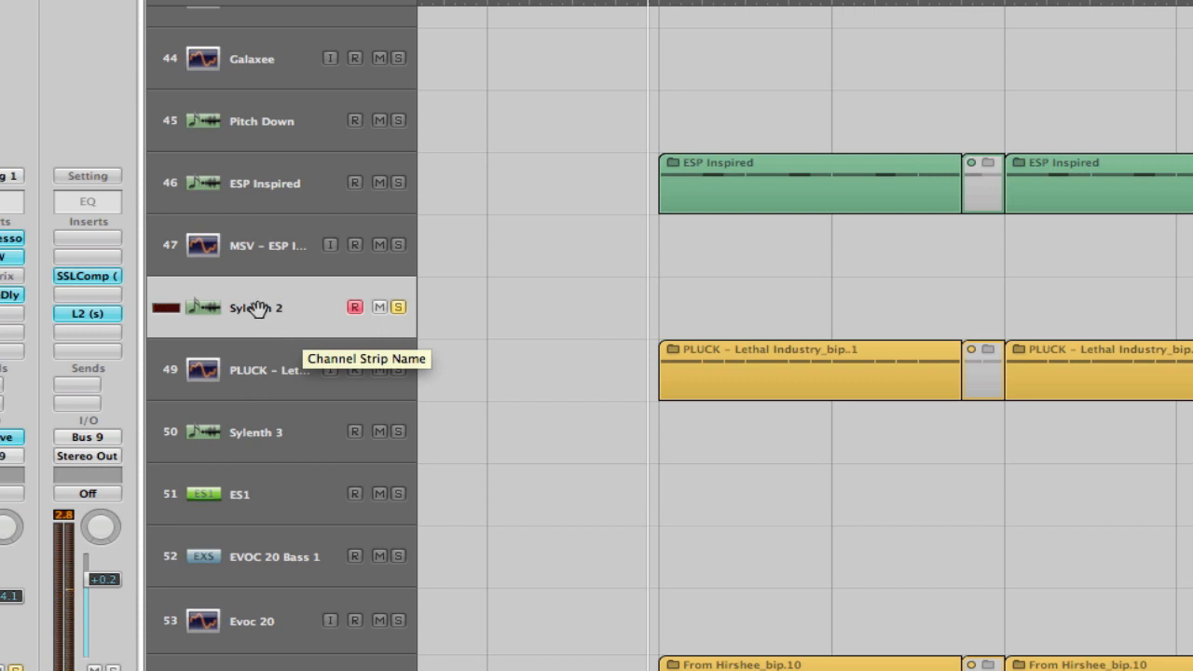
Inspect the Overdrive insert on the ESP Inspired track and close its window
{"action": "left_click", "coordinate": [241, 184]}
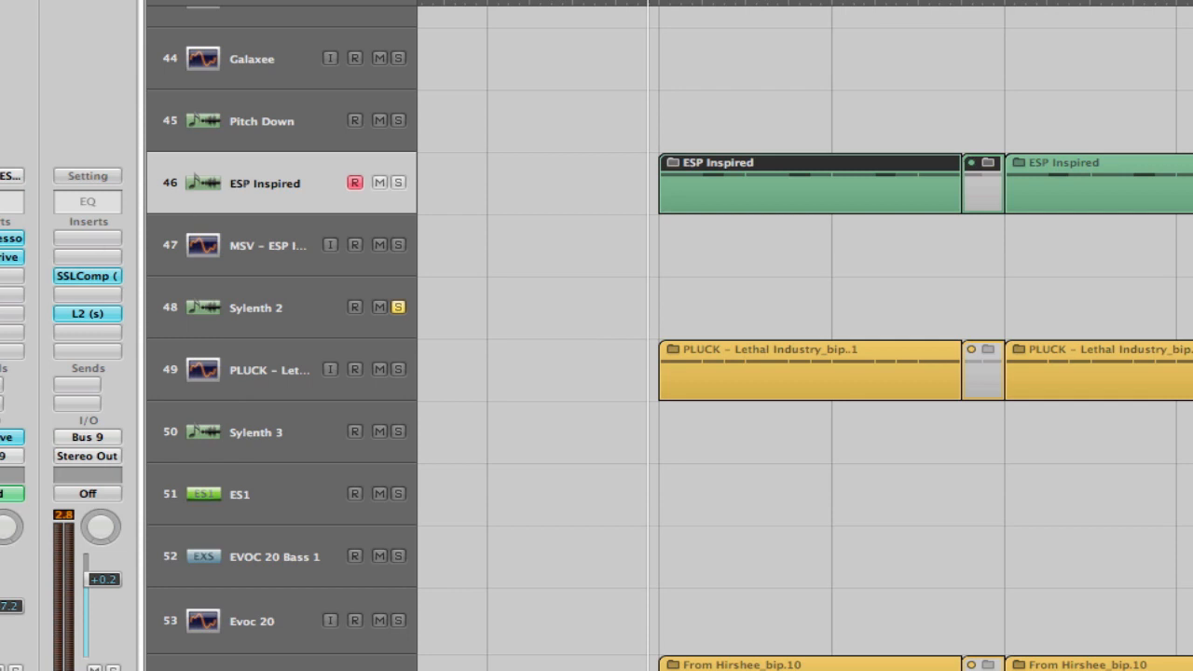
{"action": "double_click", "coordinate": [6, 257]}
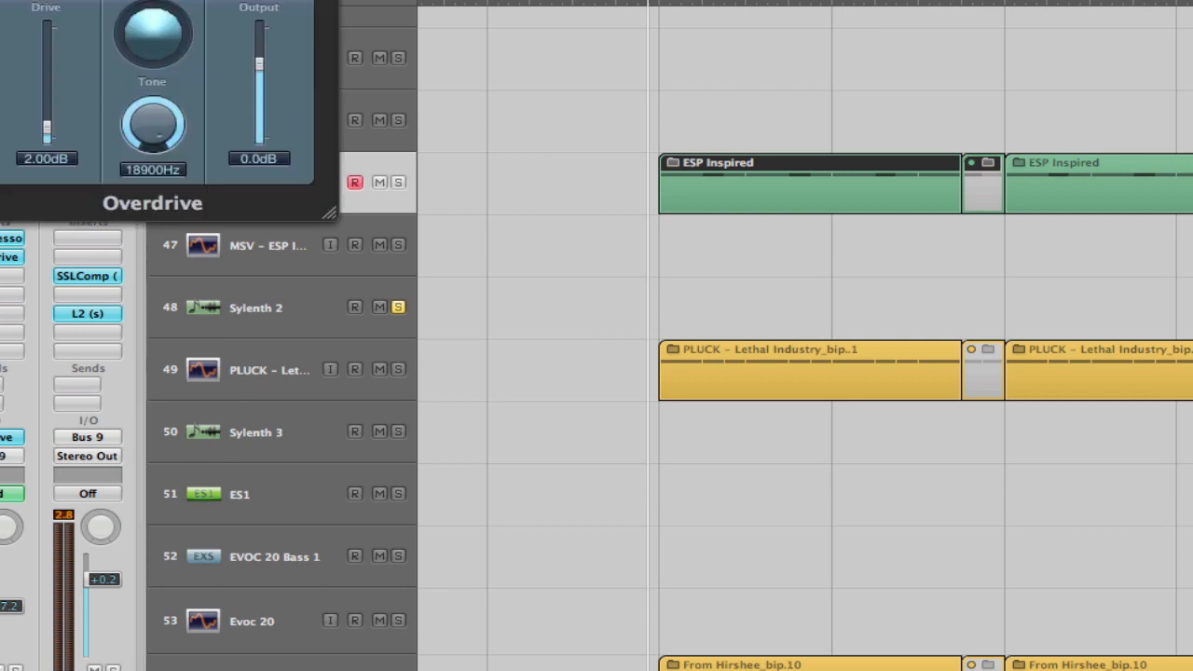
{"action": "key", "text": "super+w"}
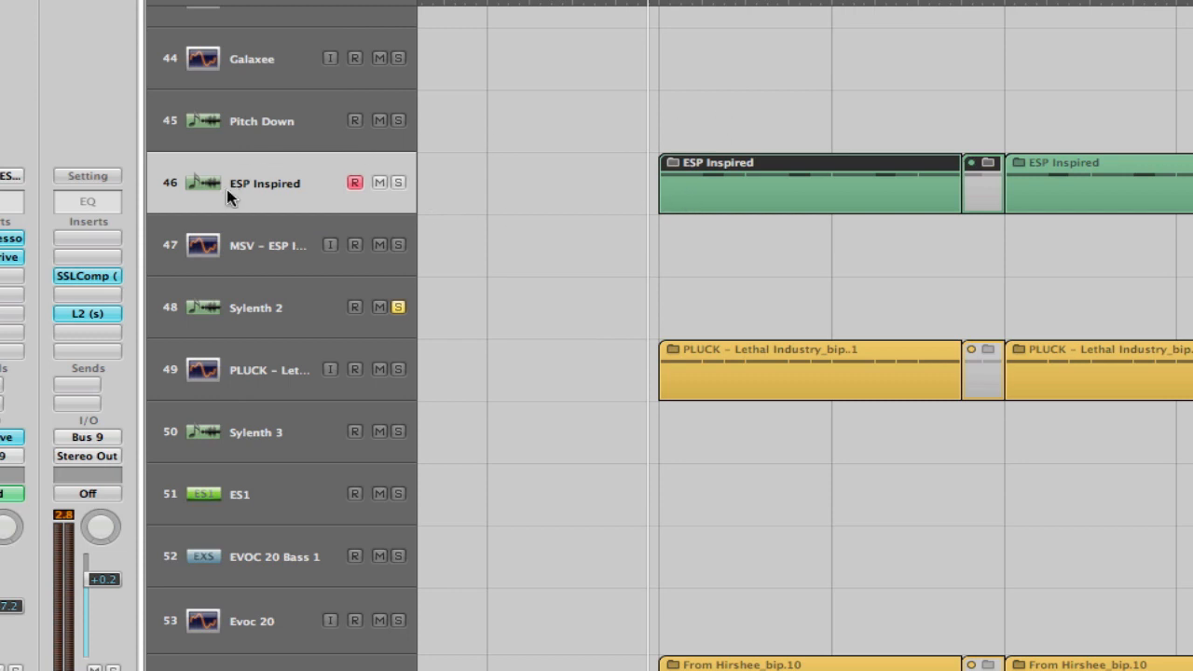
Select track 48, Sylenth 2, again and open its Massive synth with the PLUCK - Lethal Industry patch
{"action": "left_click", "coordinate": [255, 326]}
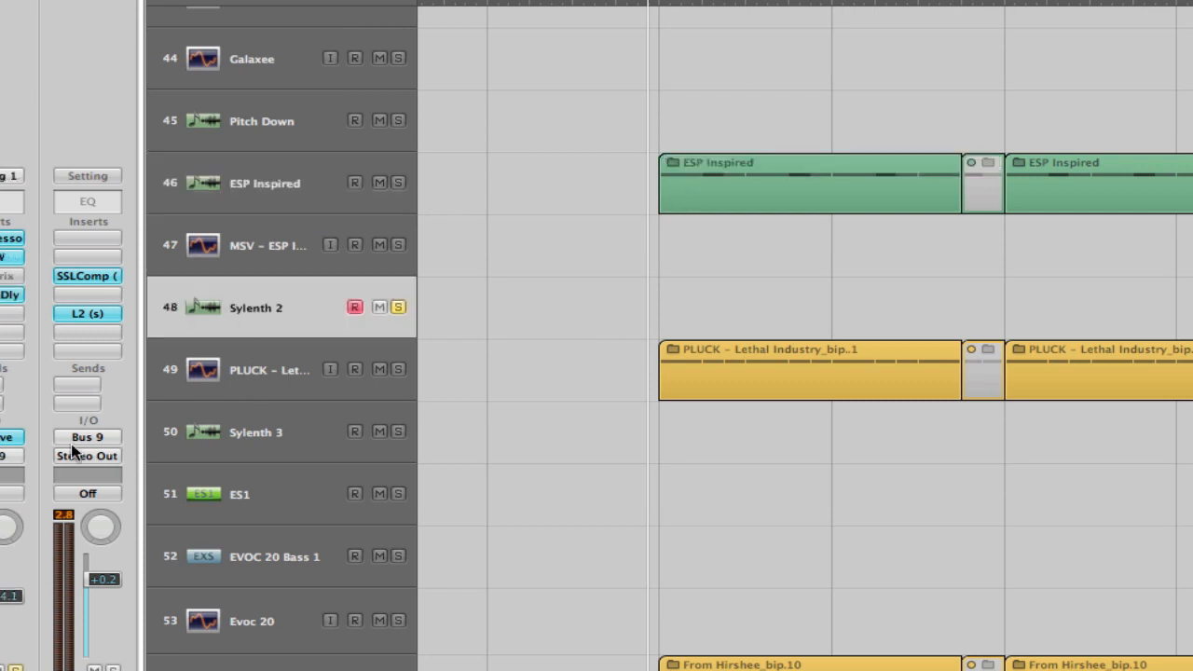
{"action": "left_click", "coordinate": [203, 369]}
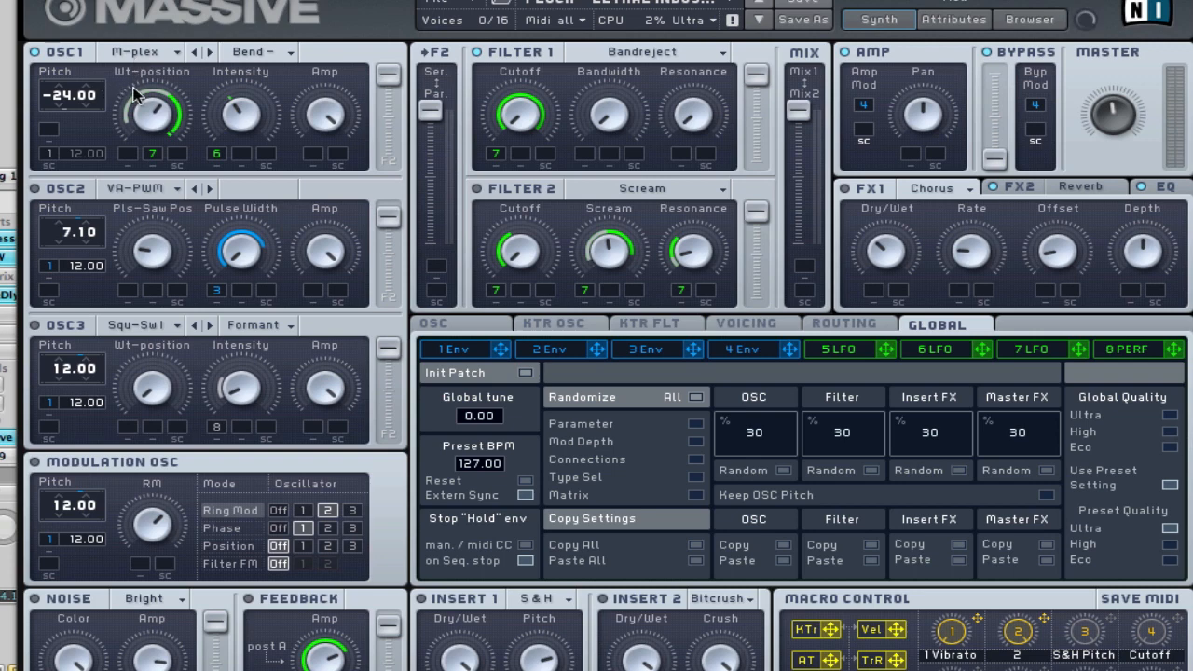
Examine oscillator 1's wavetable list, keeping Multiplex selected, and review the patch's Reverb and EQ effect settings
{"action": "left_click", "coordinate": [147, 52]}
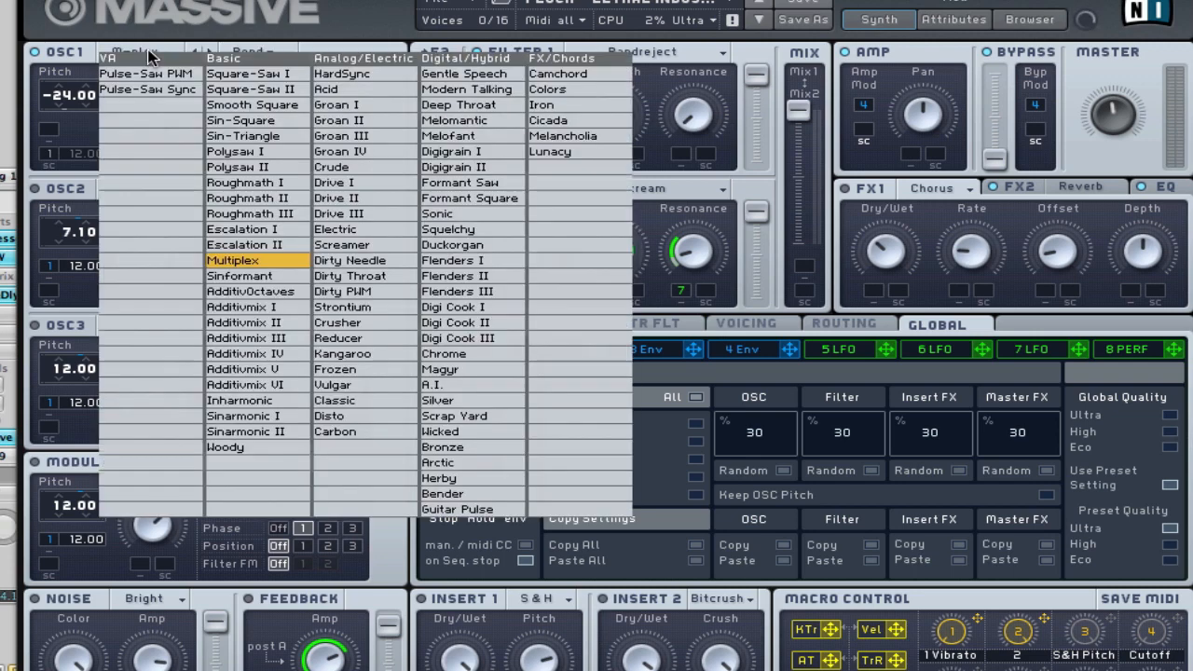
{"action": "left_click", "coordinate": [256, 260]}
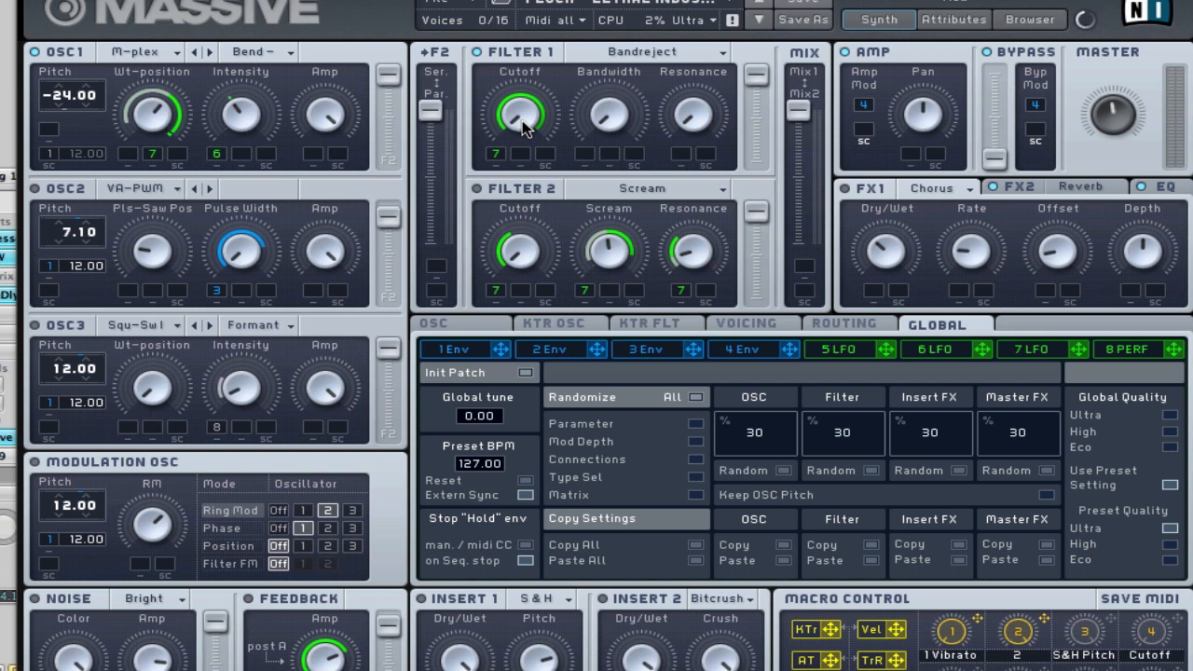
{"action": "left_click", "coordinate": [1055, 191]}
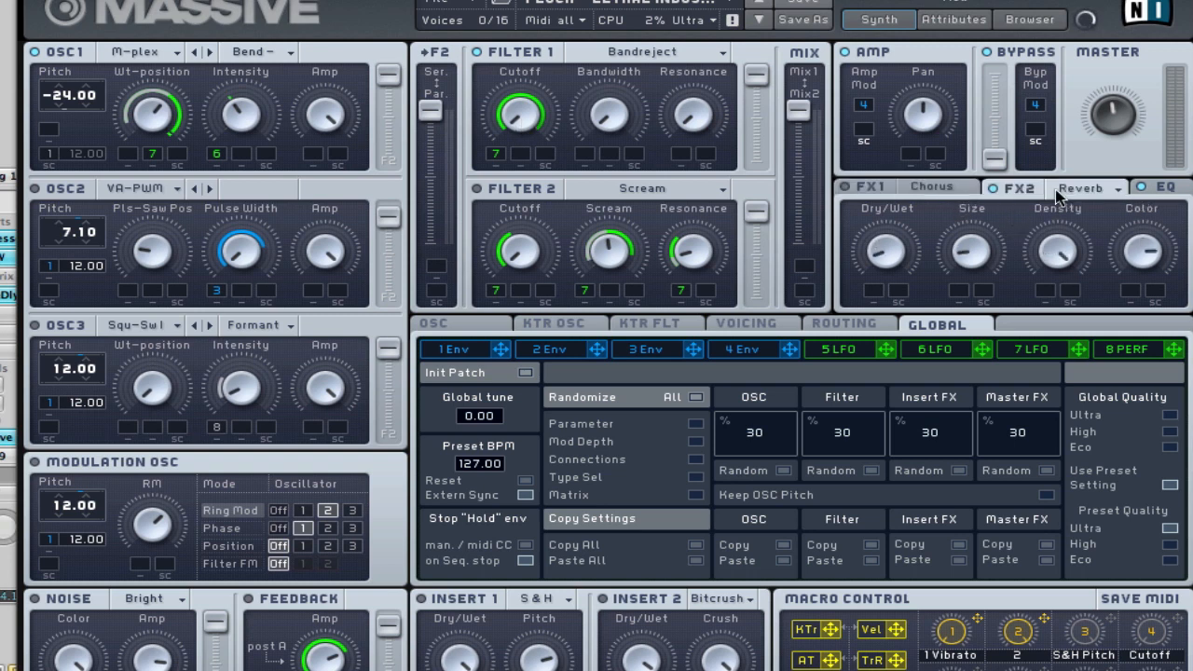
{"action": "left_click", "coordinate": [1168, 189]}
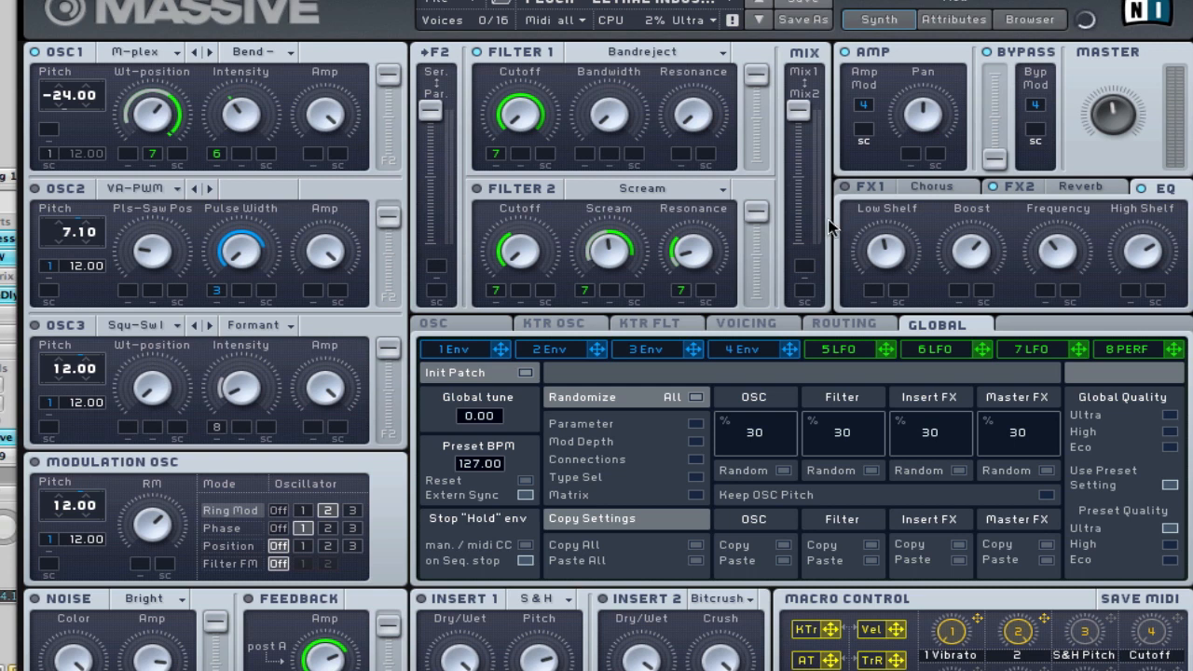
{"action": "left_click", "coordinate": [1074, 187]}
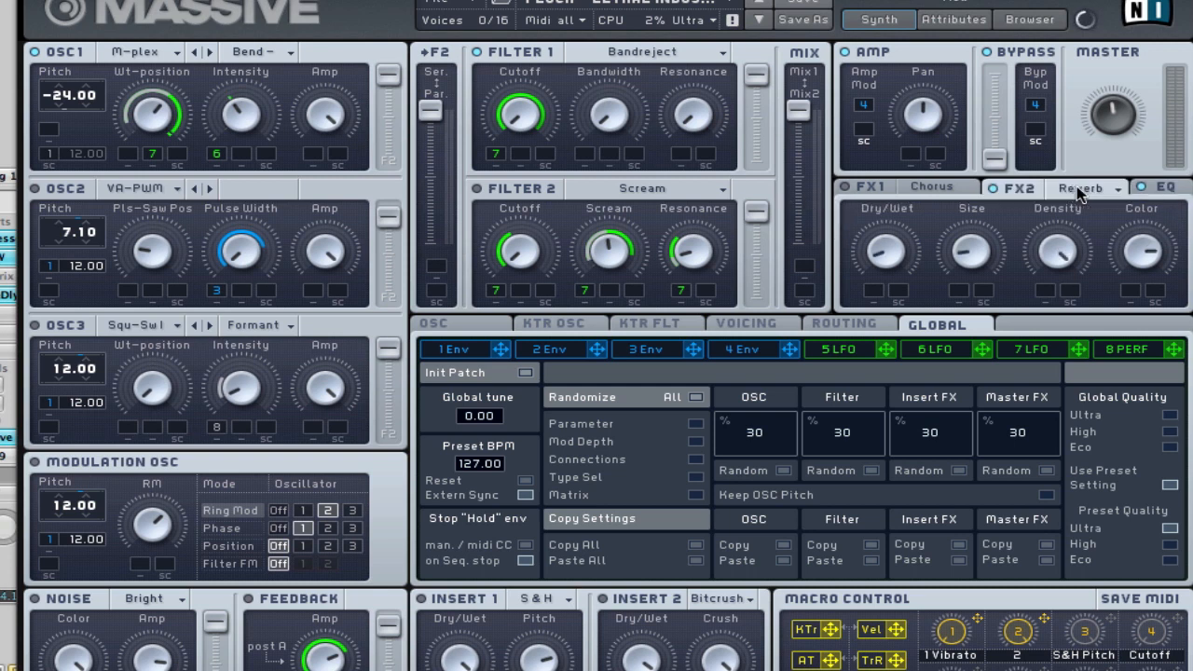
Review the patch's voicing and oscillator phase settings, and close the Massive window
{"action": "left_click", "coordinate": [744, 325]}
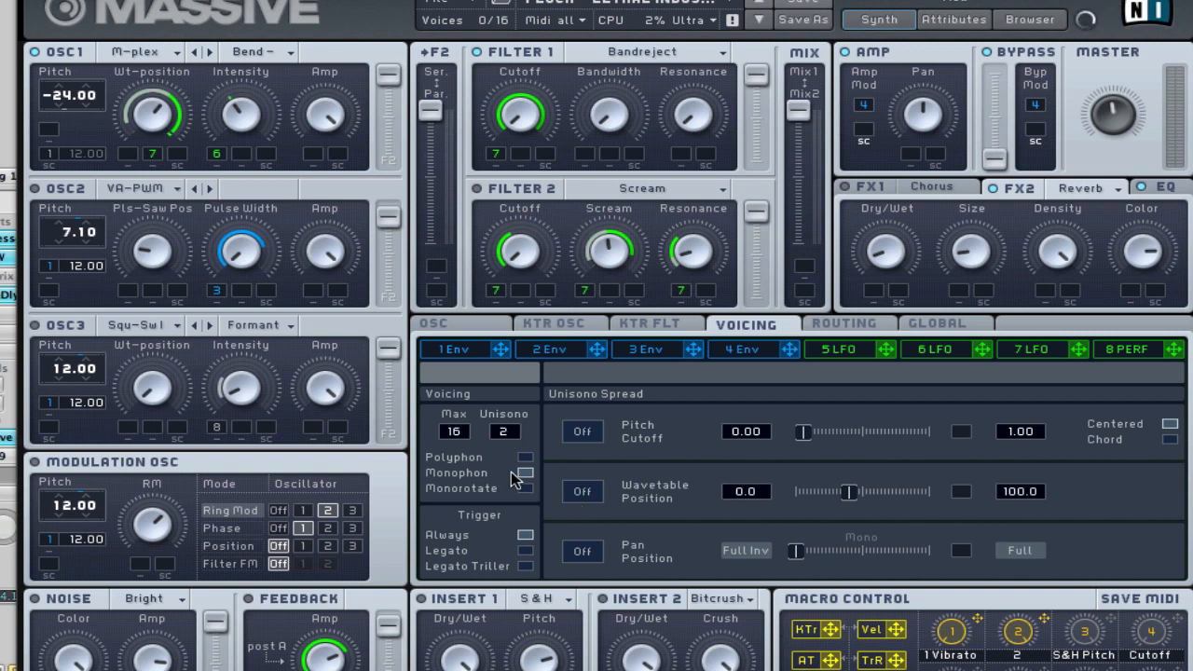
{"action": "left_click", "coordinate": [485, 325]}
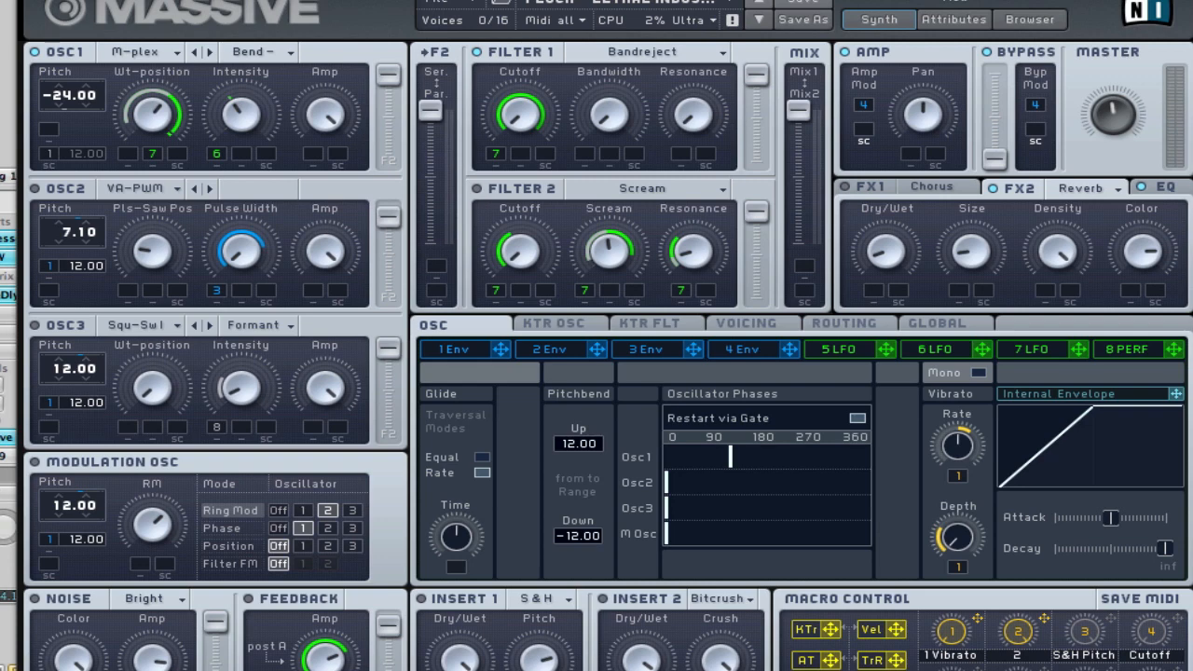
{"action": "key", "text": "super+w"}
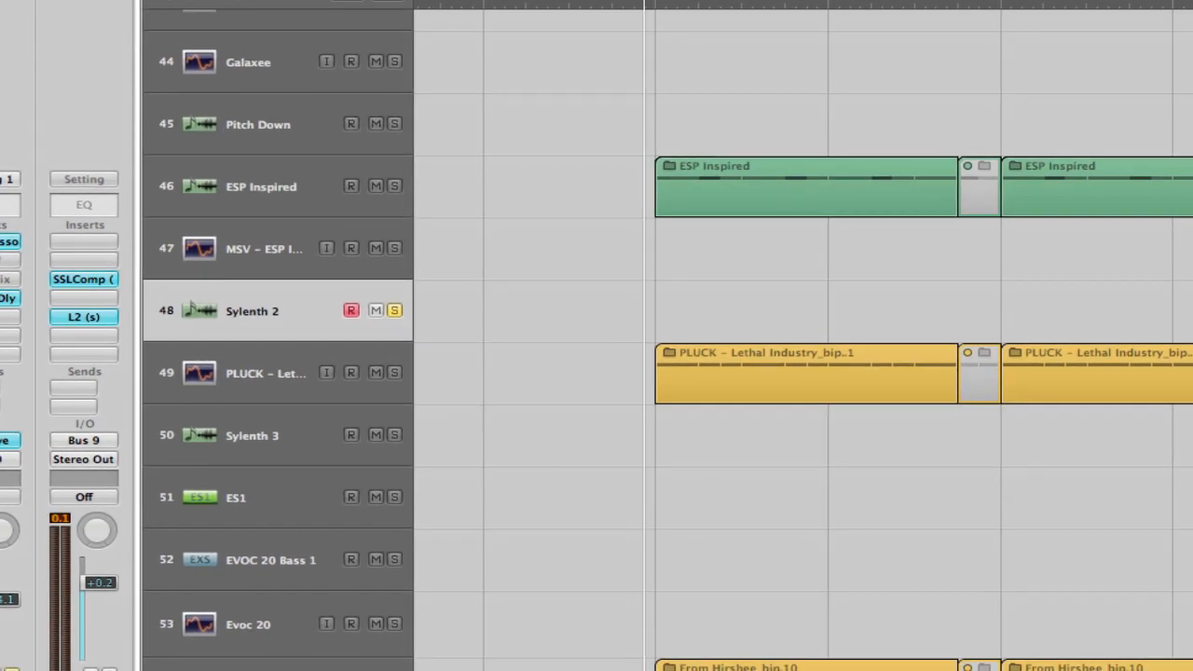
Play back the ESP Inspired and PLUCK - Lethal Industry tracks soloed together, with Sylenth 2 unsoloed
{"action": "left_click", "coordinate": [394, 186]}
{"action": "key", "text": "space"}
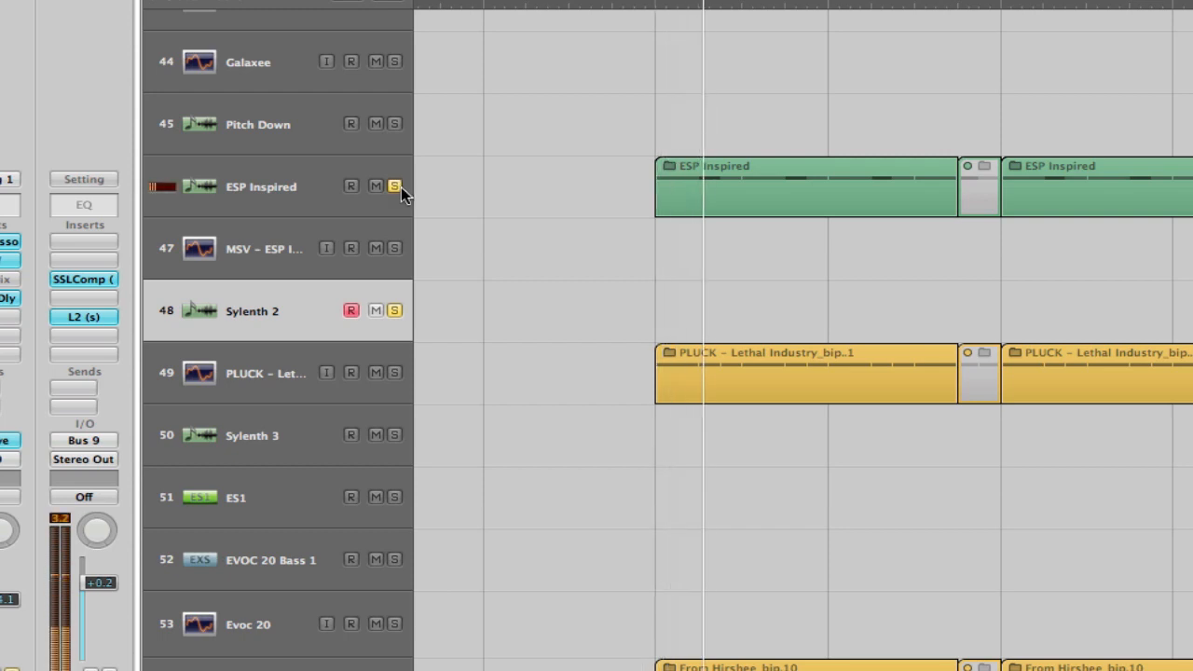
{"action": "left_click", "coordinate": [394, 372]}
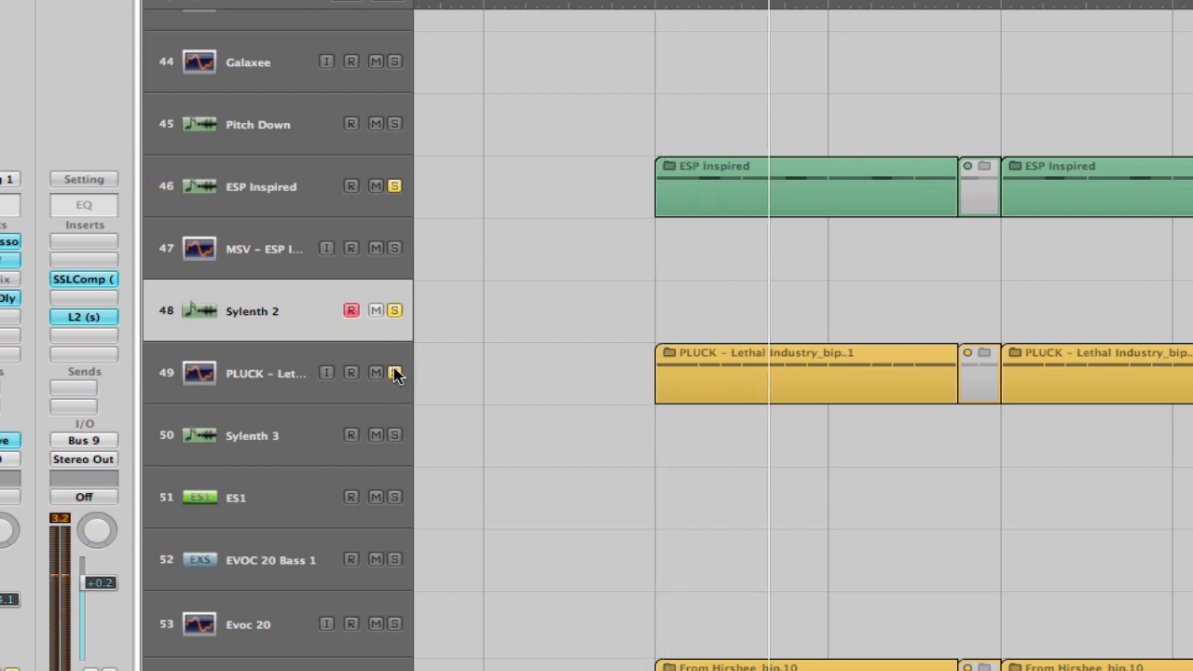
{"action": "left_click", "coordinate": [395, 312]}
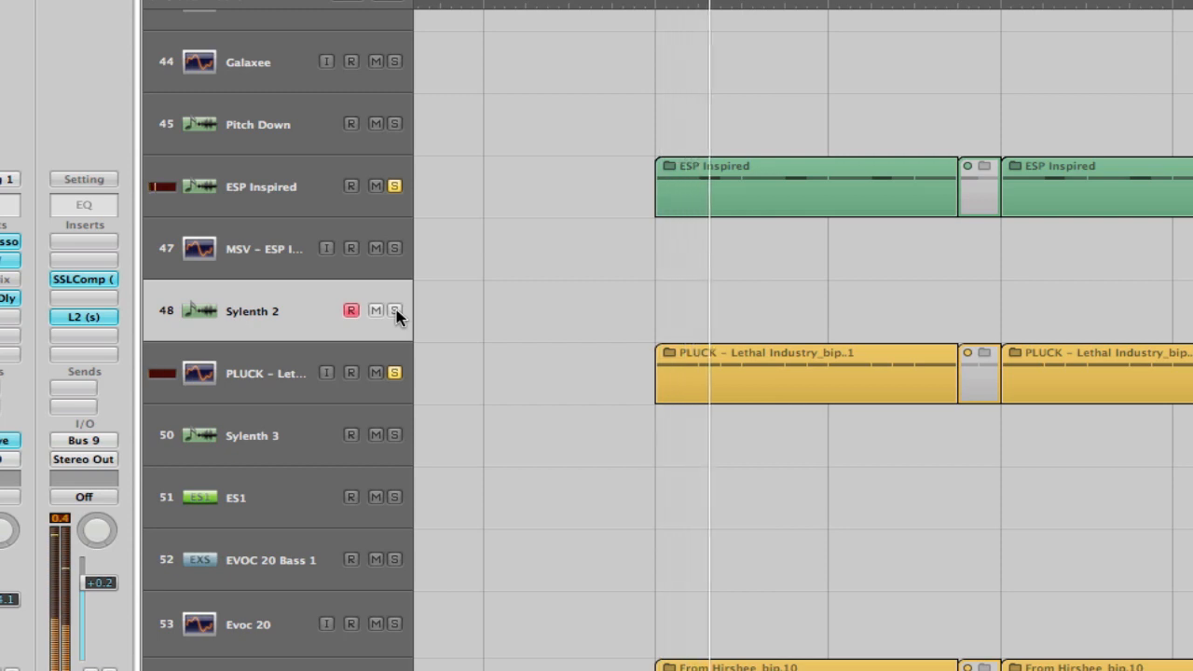
Clear all track solos and move the playhead ahead of the first ESP Inspired region to hear the full mix
{"action": "left_click", "coordinate": [396, 372]}
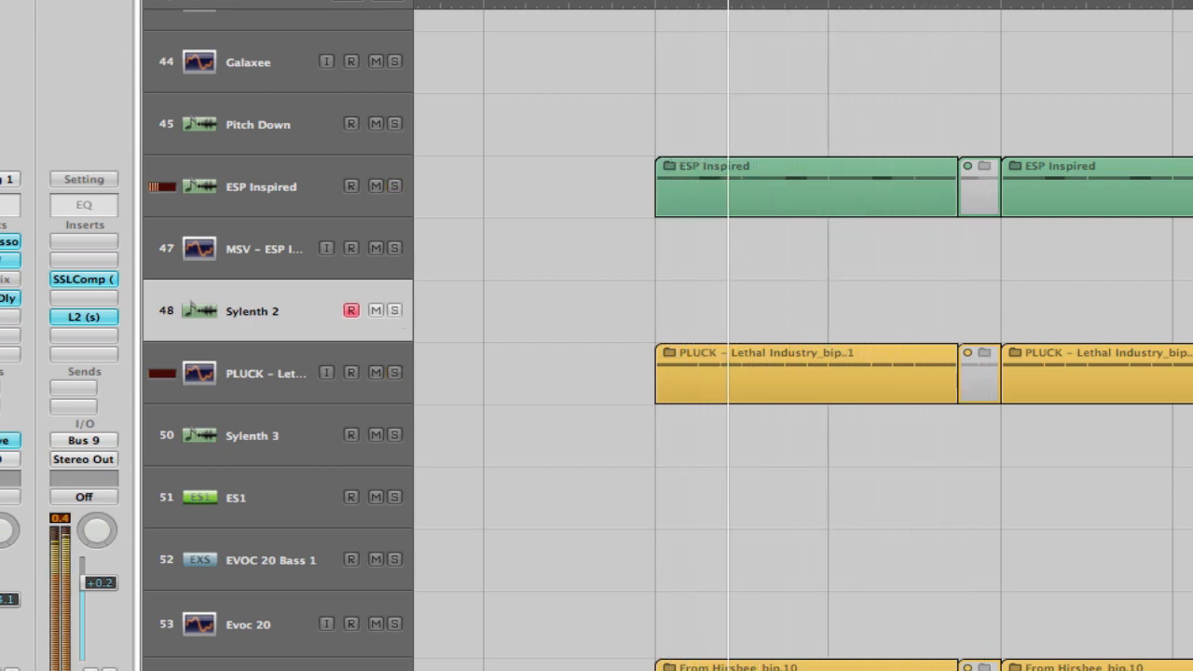
{"action": "left_click", "coordinate": [546, 9]}
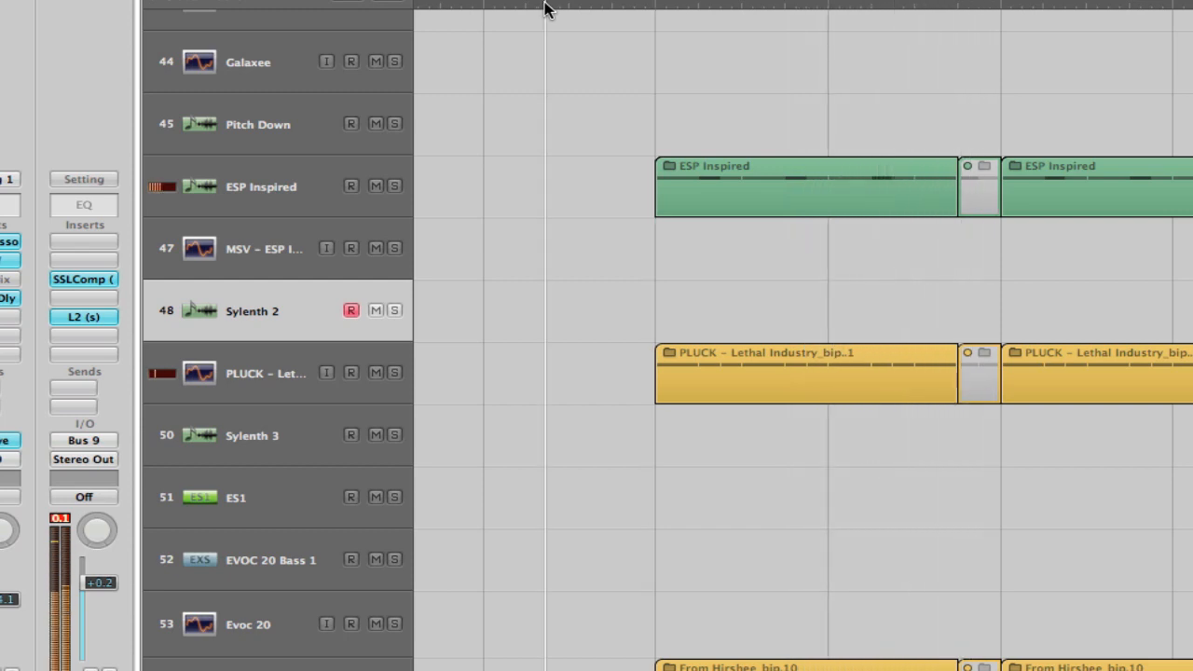